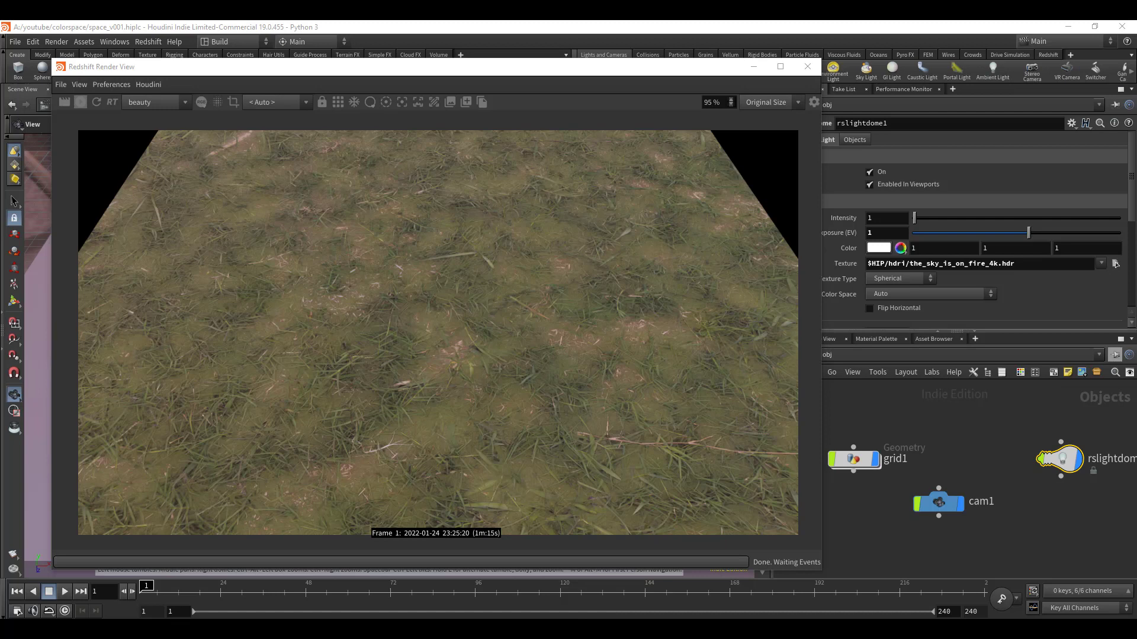
# Step: Examine the Uncut Grass preview render at full size in Quixel Bridge and return to Houdini
pyautogui.click(580, 606)
pyautogui.click(914, 161)
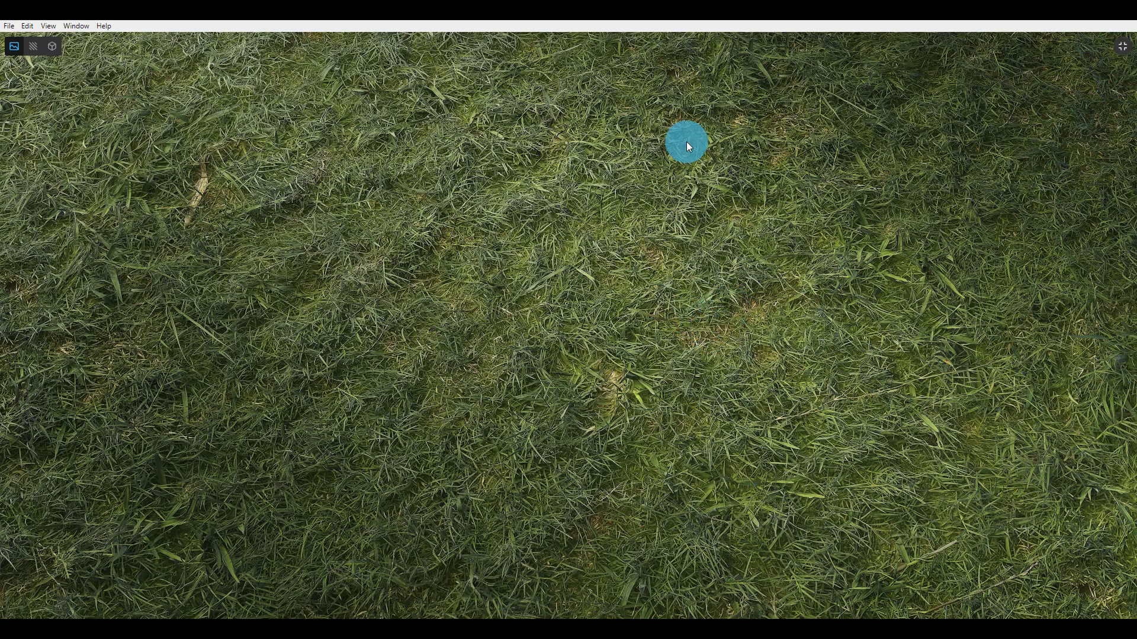
pyautogui.click(1122, 46)
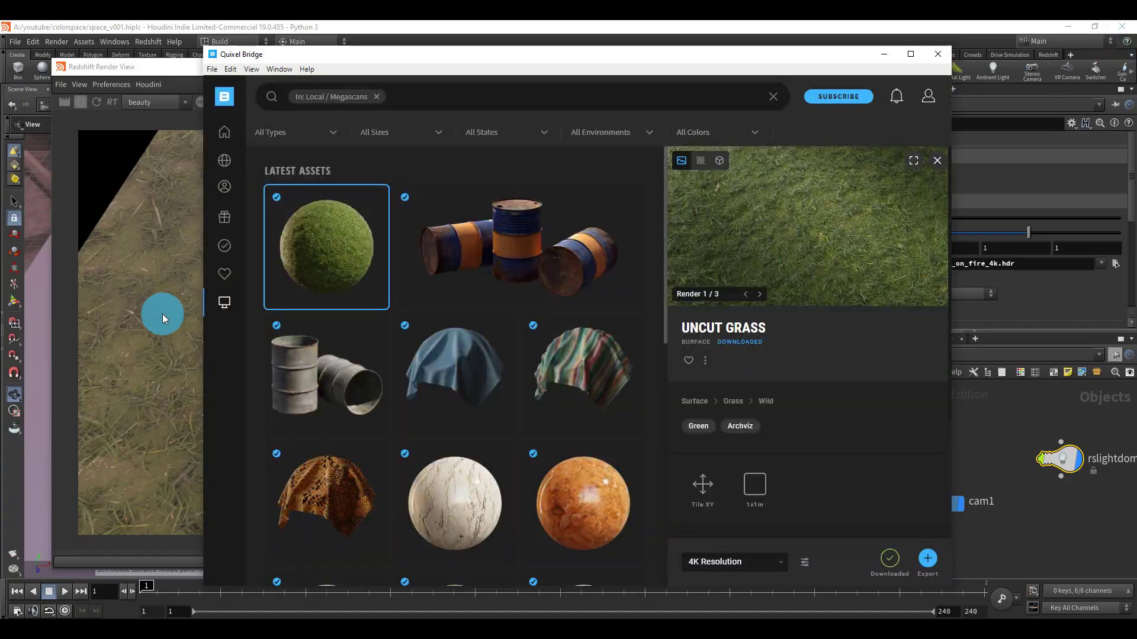
pyautogui.click(162, 314)
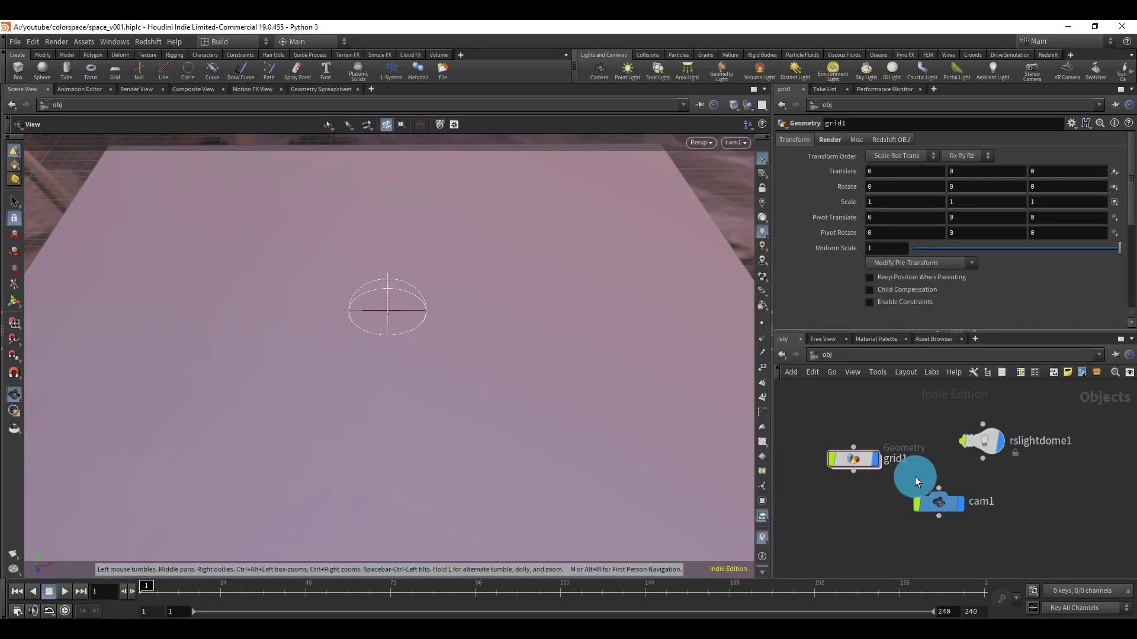
# Step: Check the nodes inside grid1 and set the rslightdome1 texture's color space to scene-linear Rec.709-sRGB
pyautogui.doubleClick(862, 460)
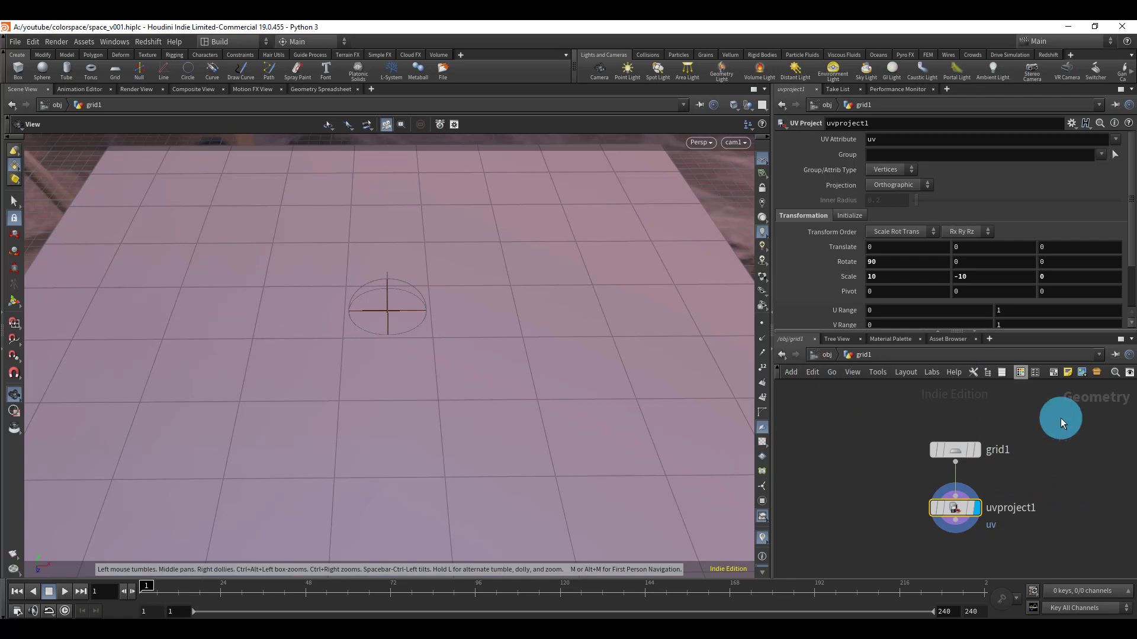
pyautogui.press('u')
pyautogui.moveTo(1065, 407); pyautogui.dragTo(953, 464)
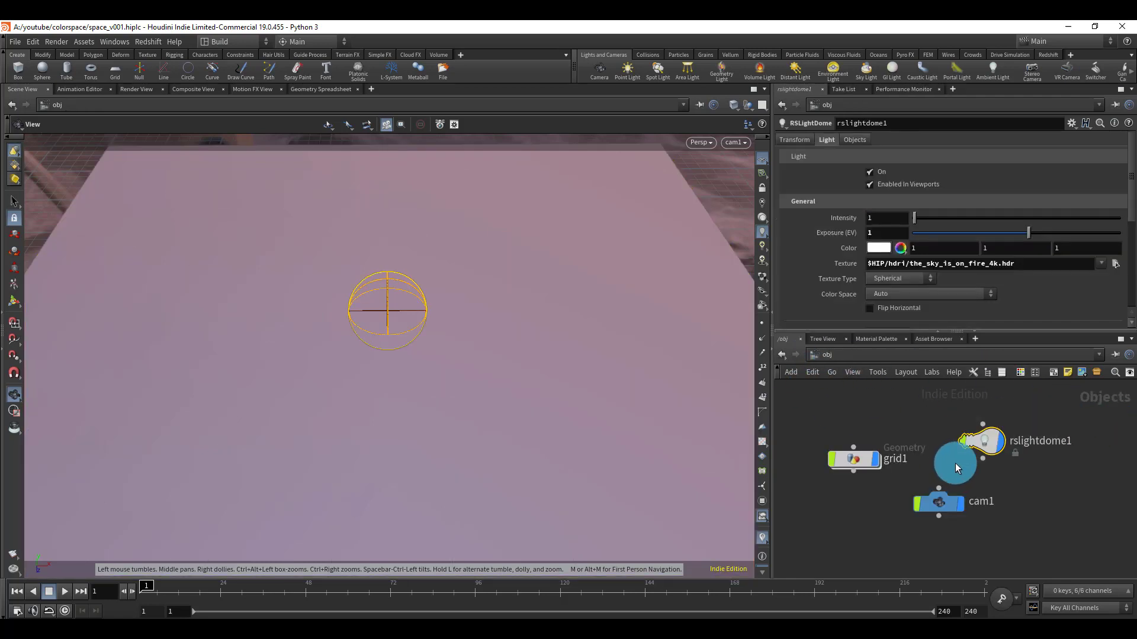
pyautogui.click(947, 296)
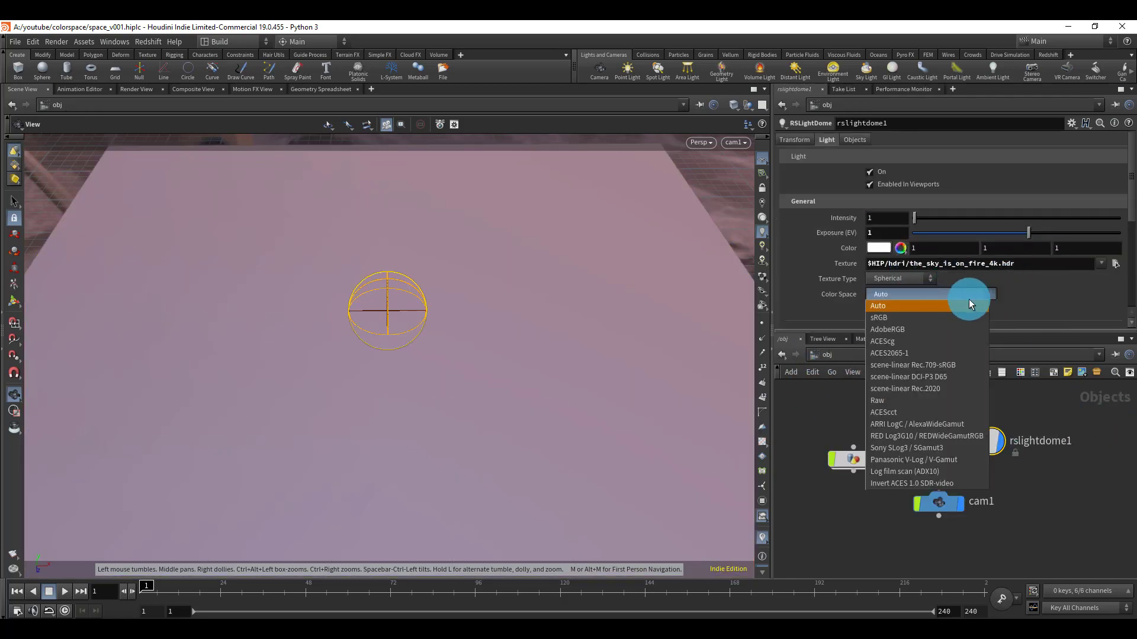
pyautogui.click(939, 367)
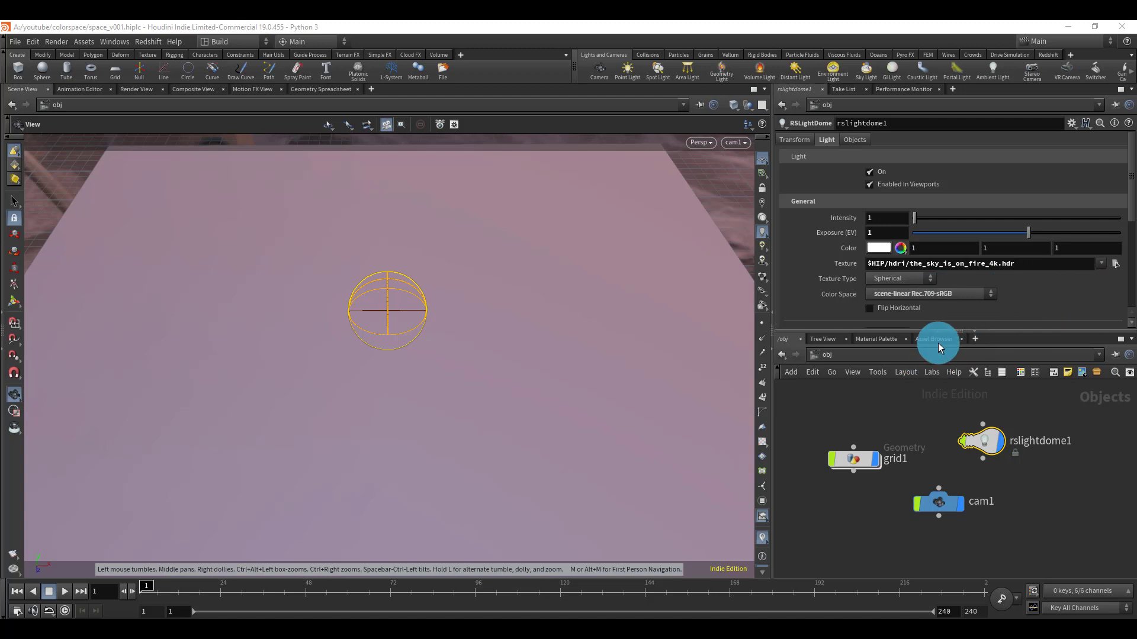
# Step: Bring up the Redshift Render View and restart the render of the grass grid
pyautogui.rightClick(101, 618)
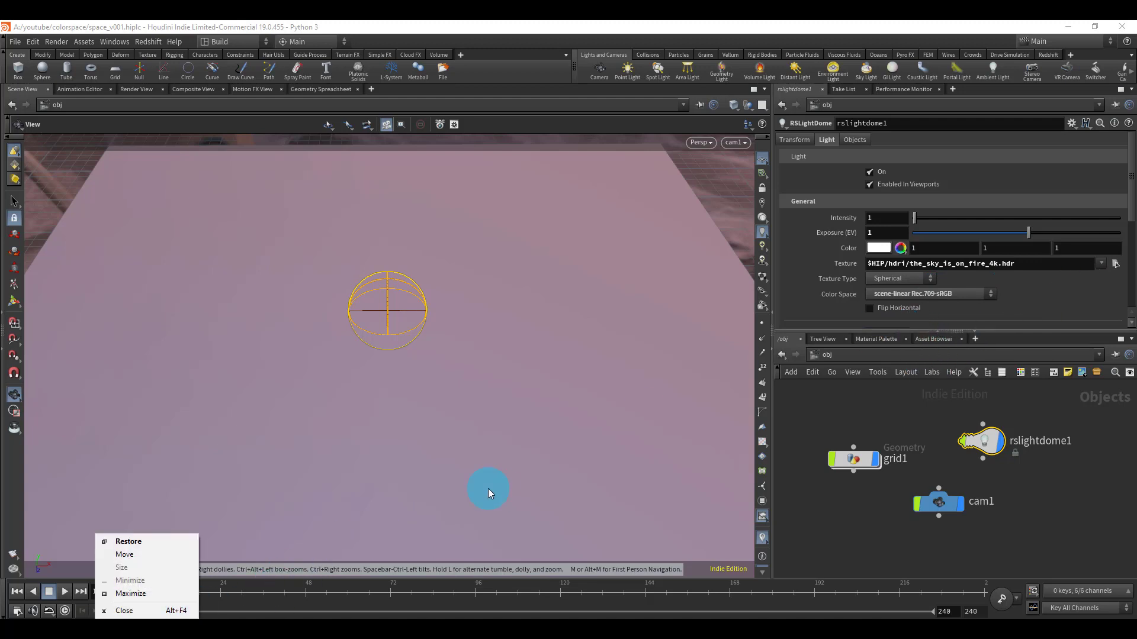
pyautogui.click(121, 628)
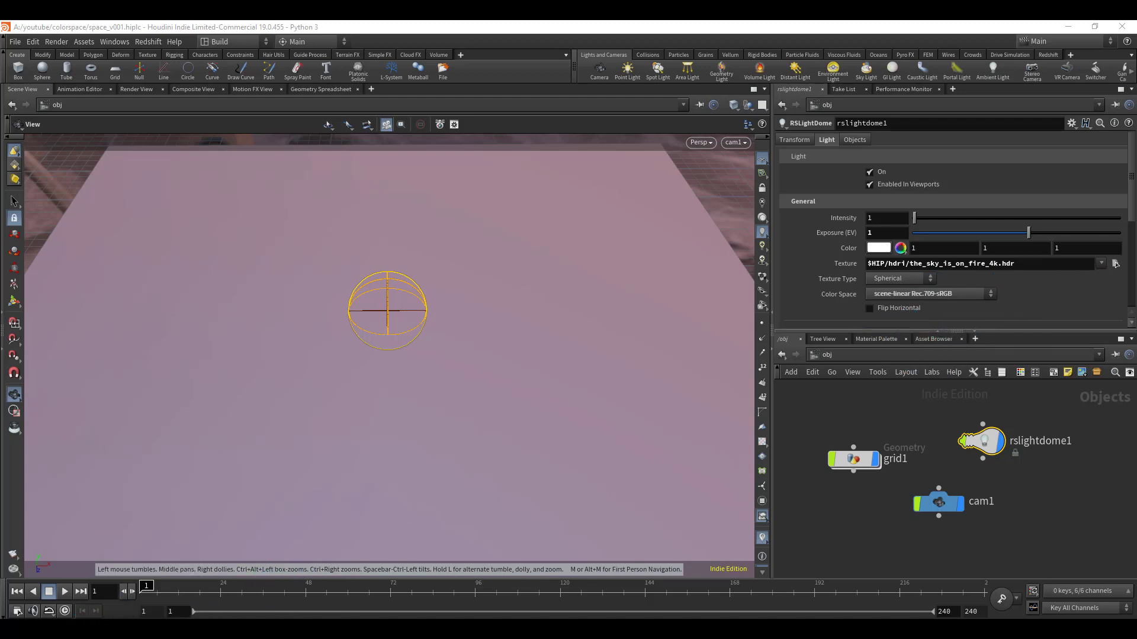
pyautogui.click(118, 625)
pyautogui.moveTo(209, 77); pyautogui.dragTo(171, 65)
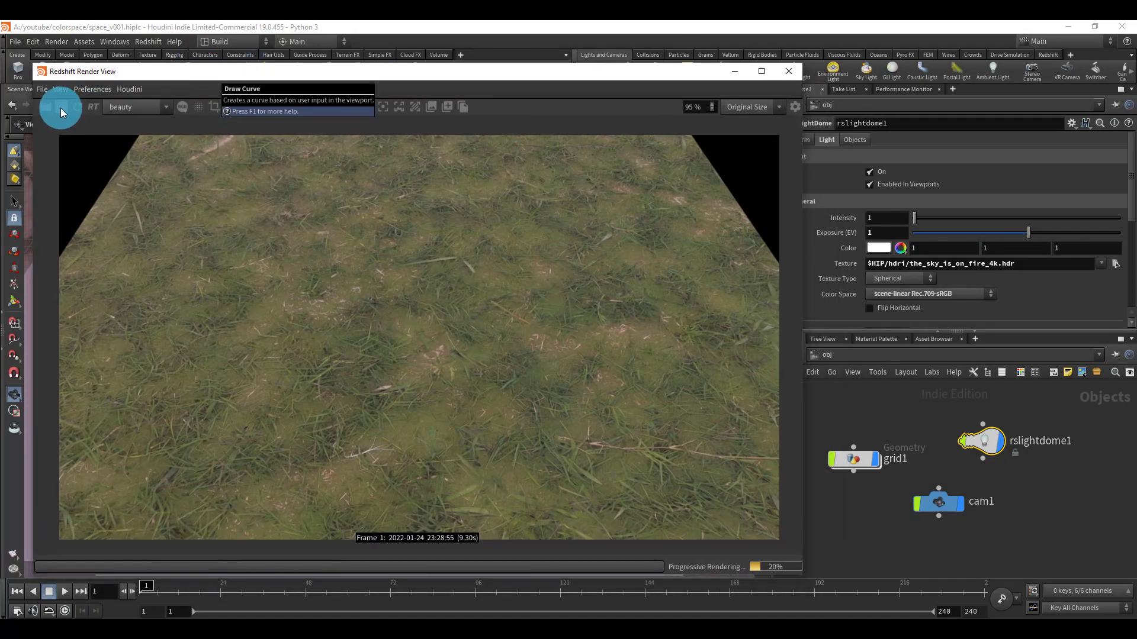
pyautogui.click(60, 109)
pyautogui.click(61, 108)
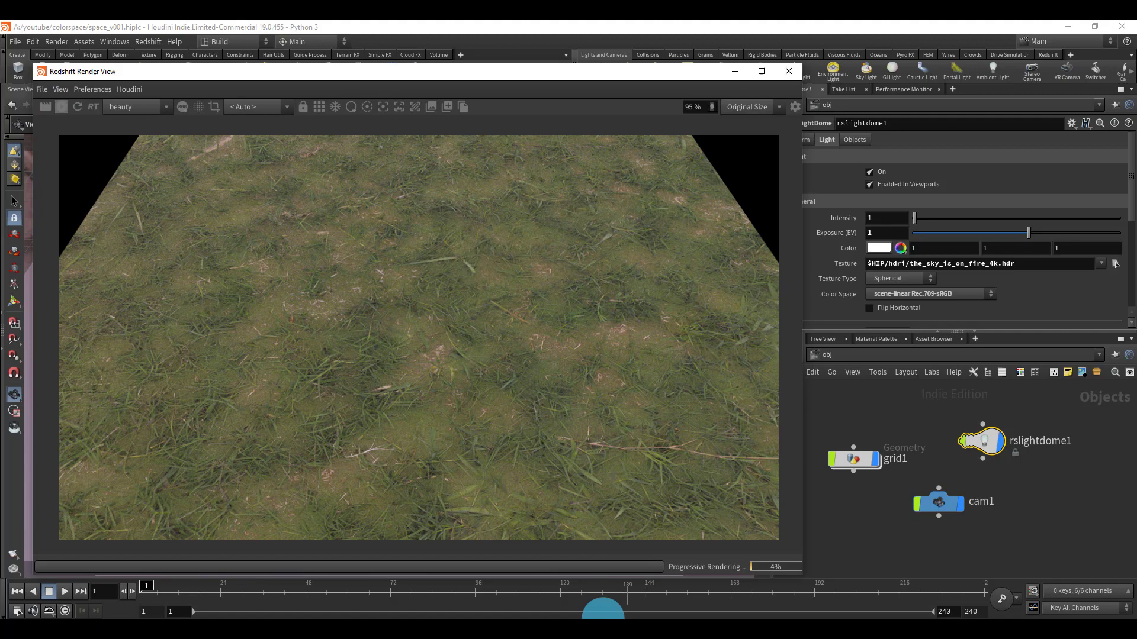
# Step: Open the Uncut Grass asset's file folder from Quixel Bridge and view the ambient occlusion map oiloS_4K_AO.jpg
pyautogui.hotkey('alt', 'Tab')
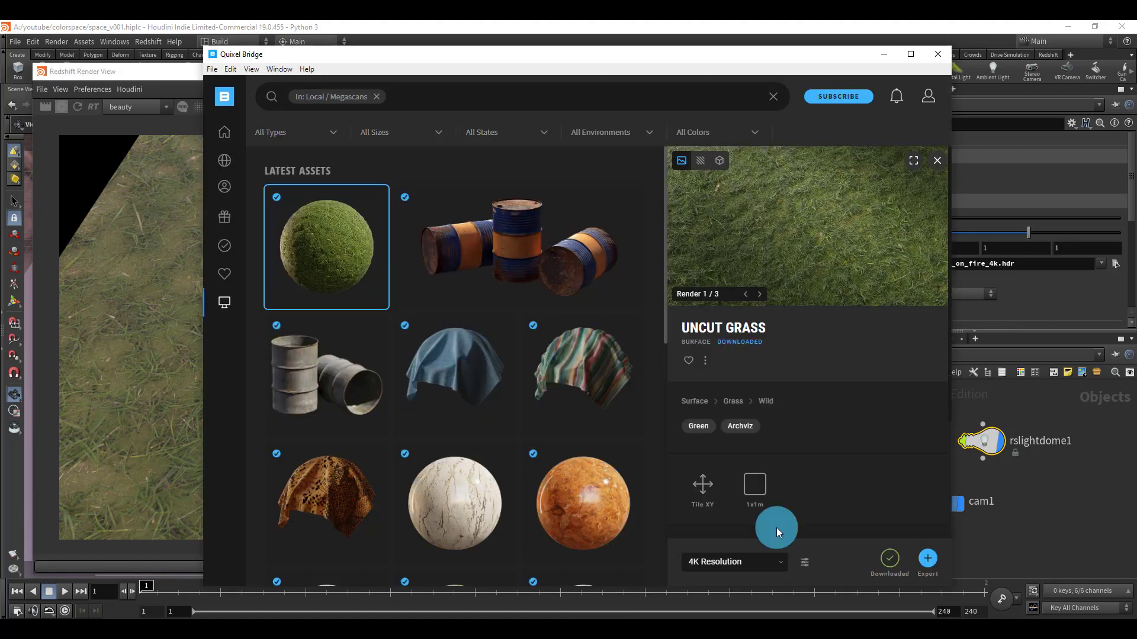
pyautogui.click(705, 361)
pyautogui.click(733, 406)
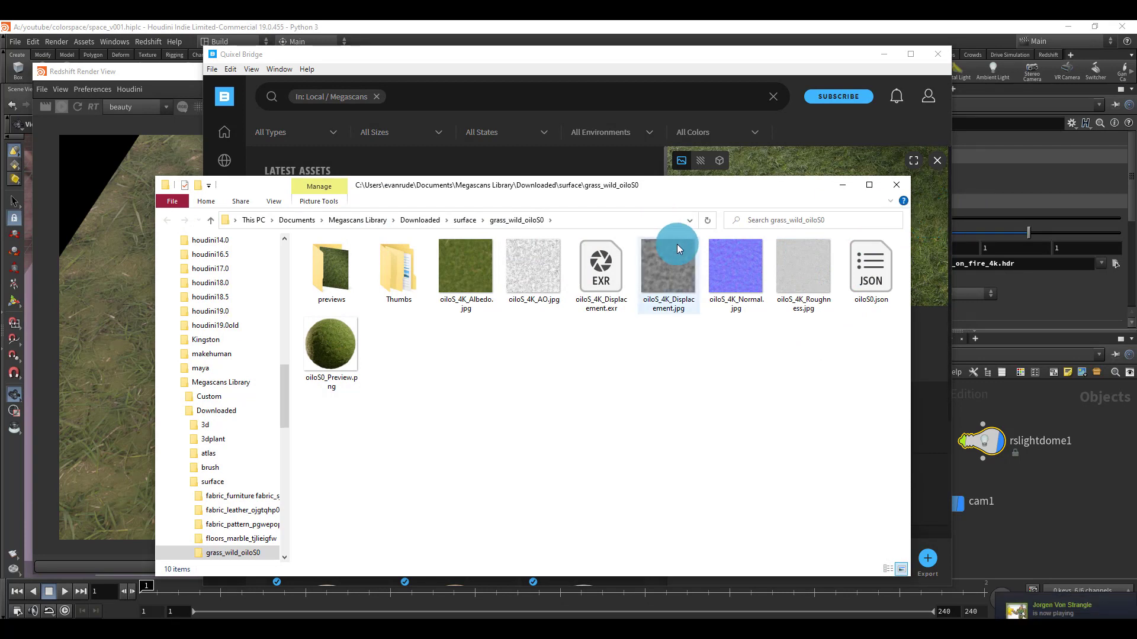
pyautogui.click(545, 282)
pyautogui.doubleClick(545, 282)
pyautogui.click(892, 310)
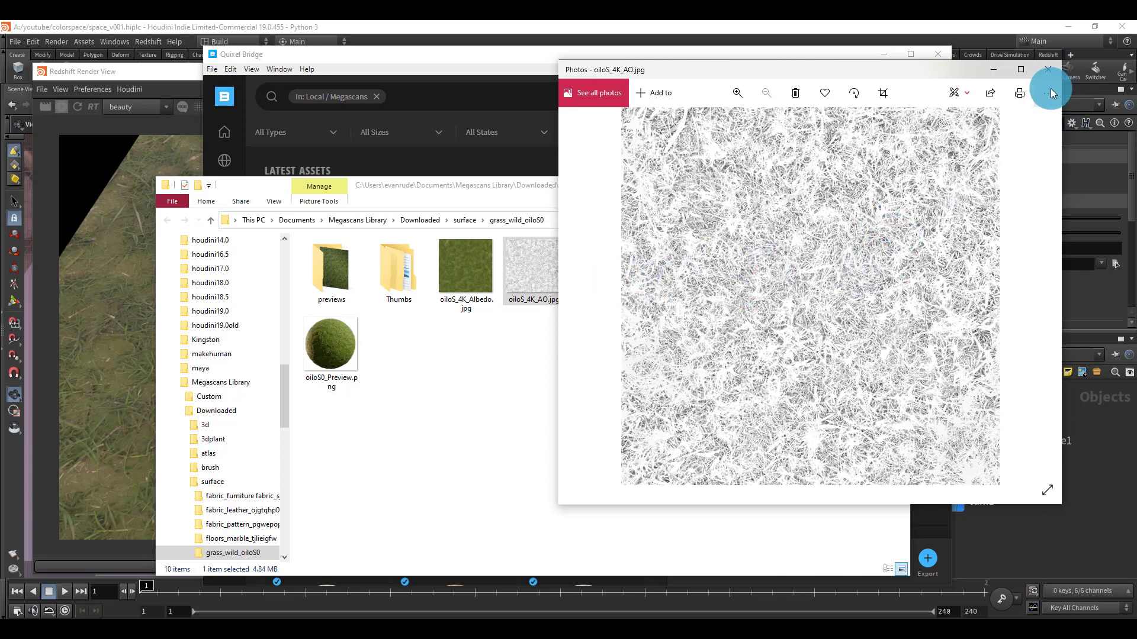
pyautogui.click(1050, 70)
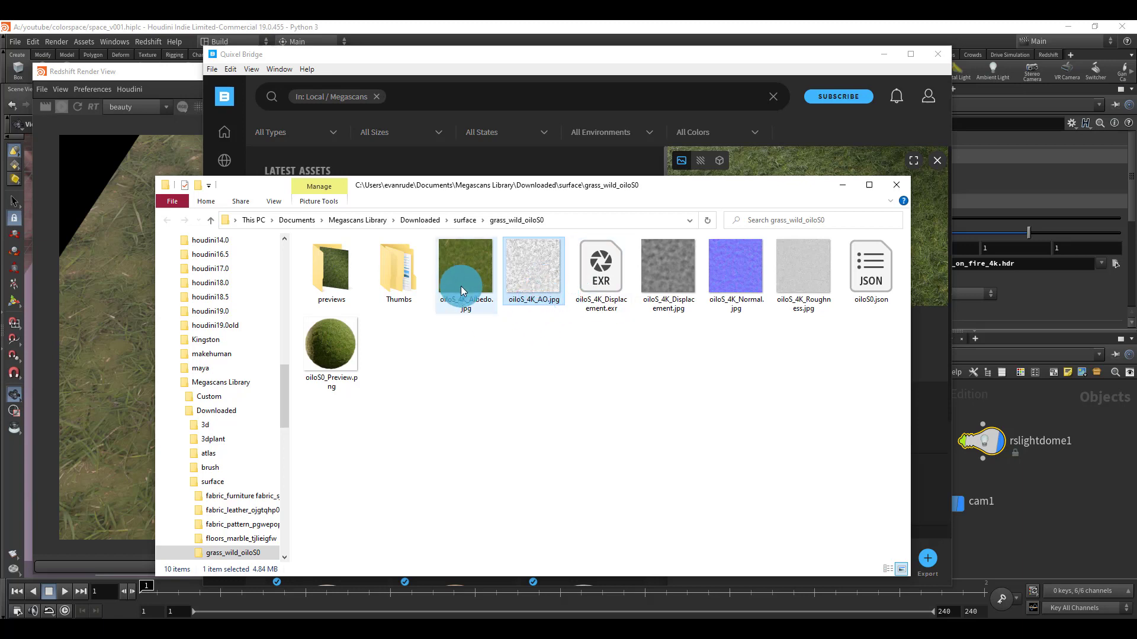
pyautogui.moveTo(549, 265)
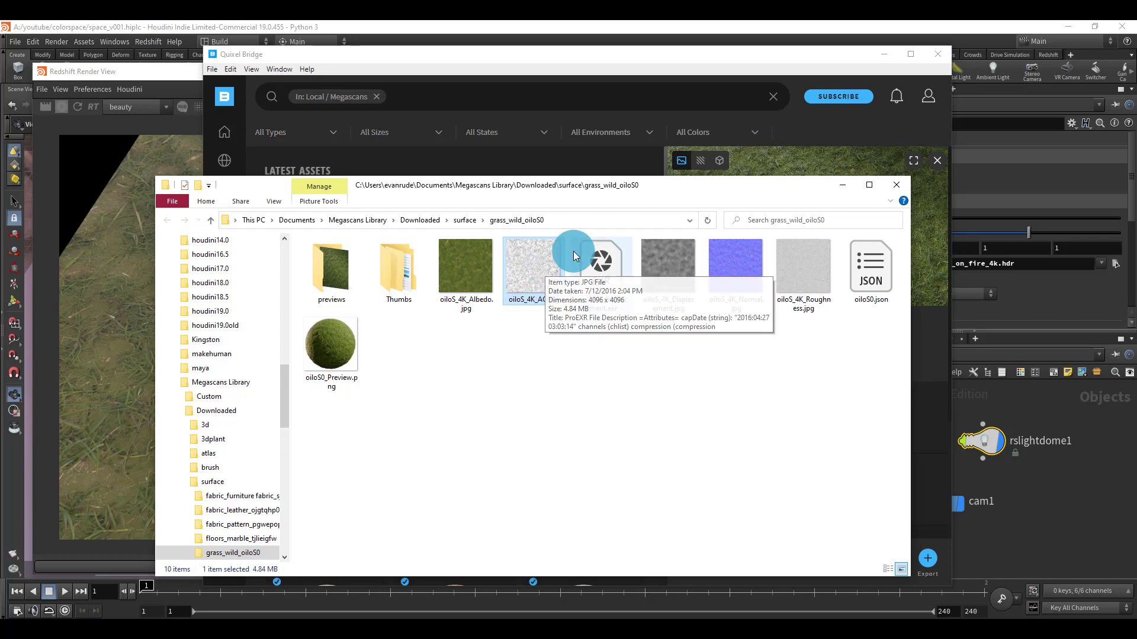
# Step: Return to Houdini and open the Uncut_Grass material's node network in the mat context
pyautogui.click(1031, 489)
pyautogui.click(851, 362)
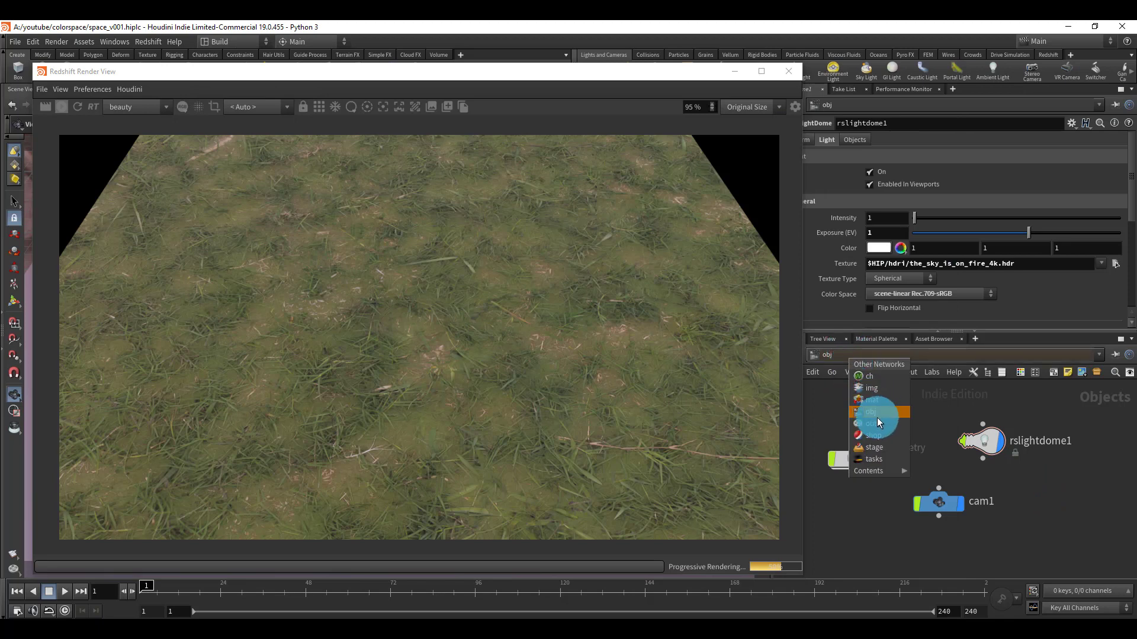
pyautogui.click(878, 422)
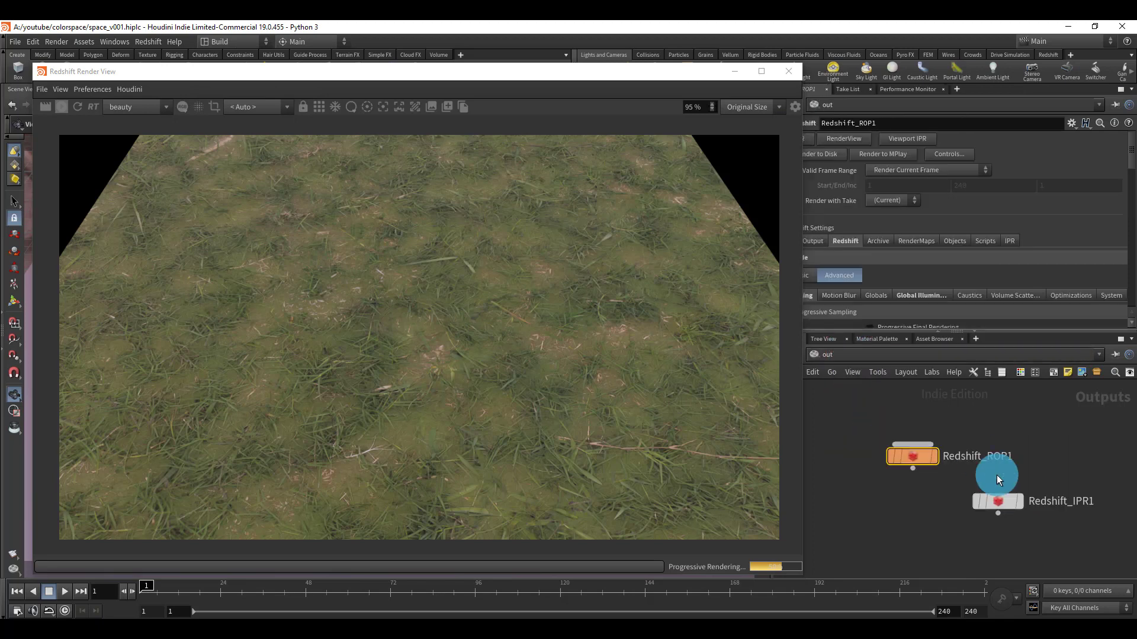
pyautogui.click(862, 364)
pyautogui.click(889, 395)
pyautogui.doubleClick(950, 479)
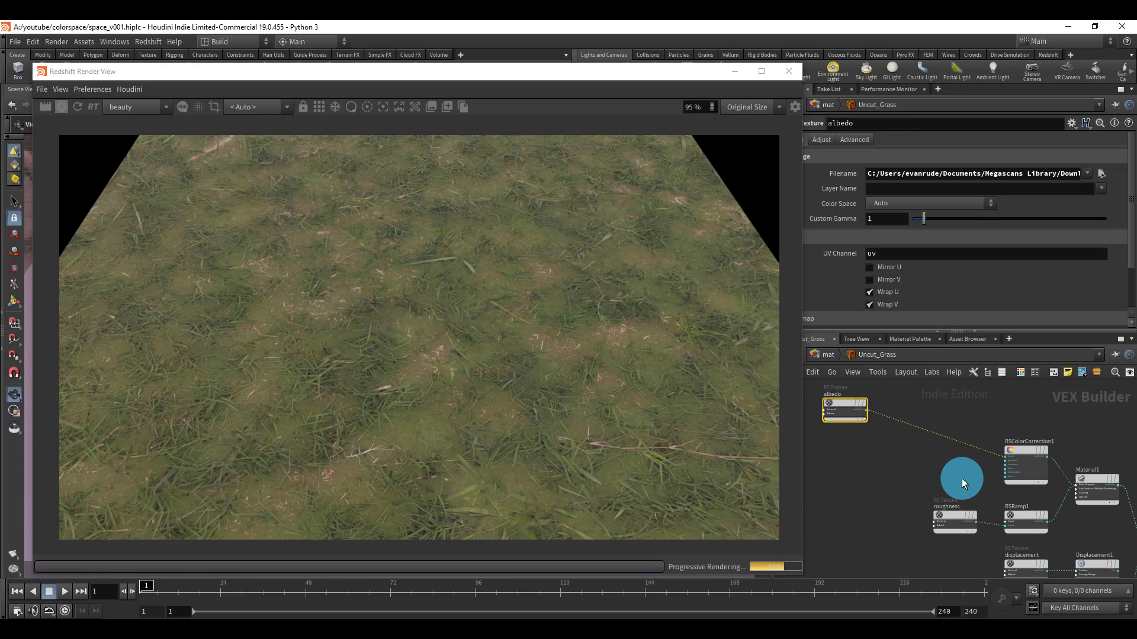
# Step: Set the normal texture node's color space to Raw and restart the render
pyautogui.scroll(-2, 954, 490)
pyautogui.moveTo(922, 478); pyautogui.dragTo(886, 424, button='middle')
pyautogui.scroll(2, 931, 529)
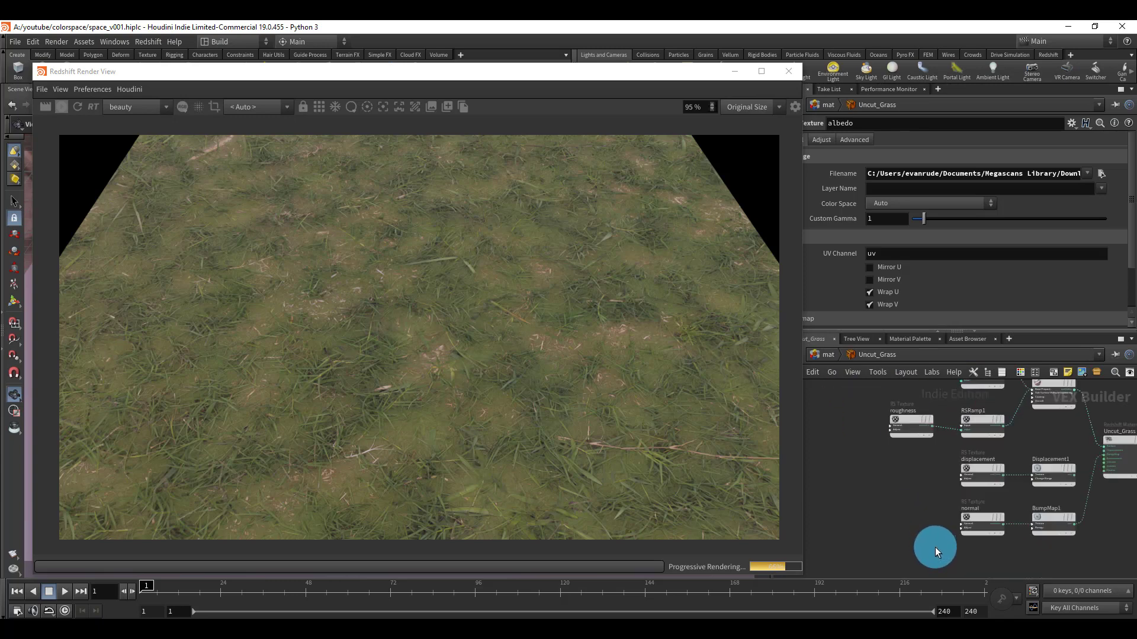
pyautogui.moveTo(948, 549); pyautogui.dragTo(894, 517, button='middle')
pyautogui.scroll(2, 945, 523)
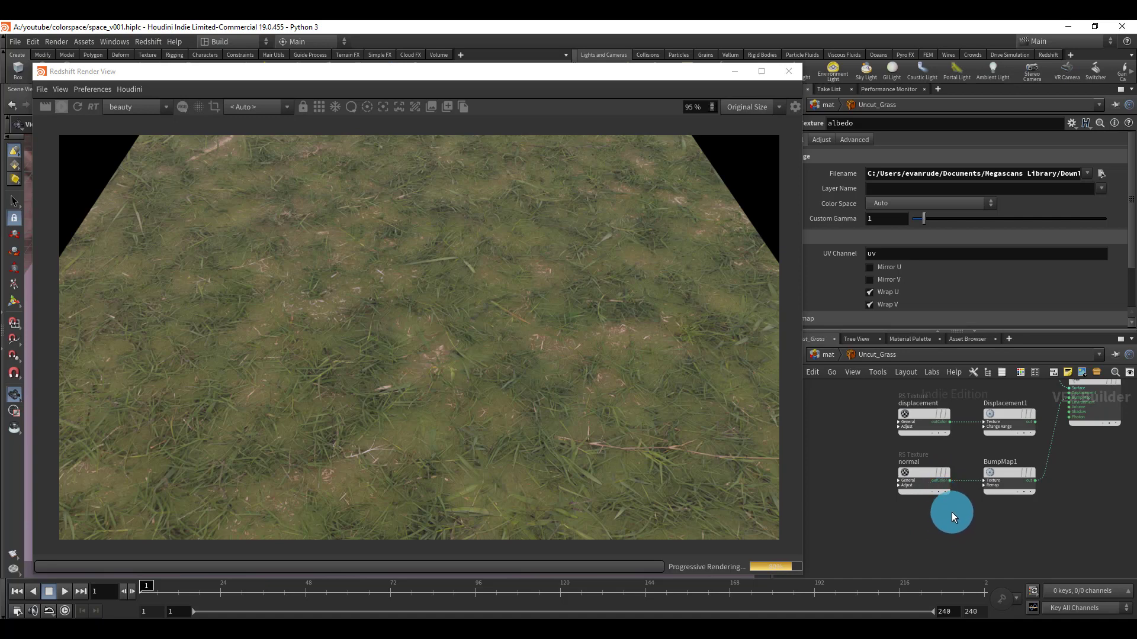
pyautogui.moveTo(945, 542); pyautogui.dragTo(941, 565, button='middle')
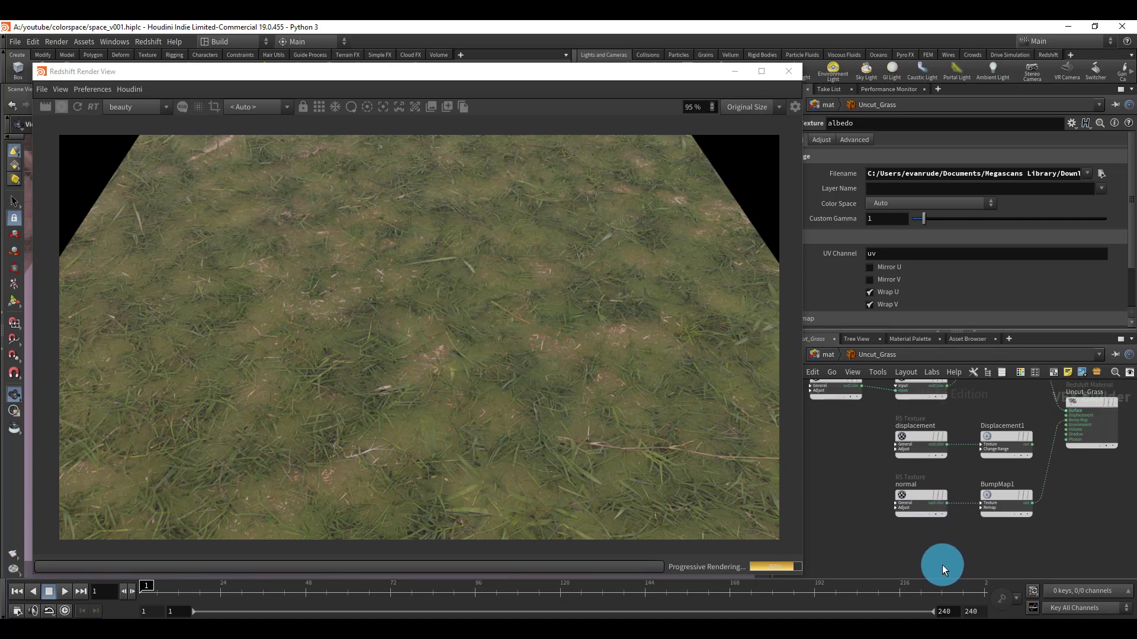
pyautogui.click(908, 514)
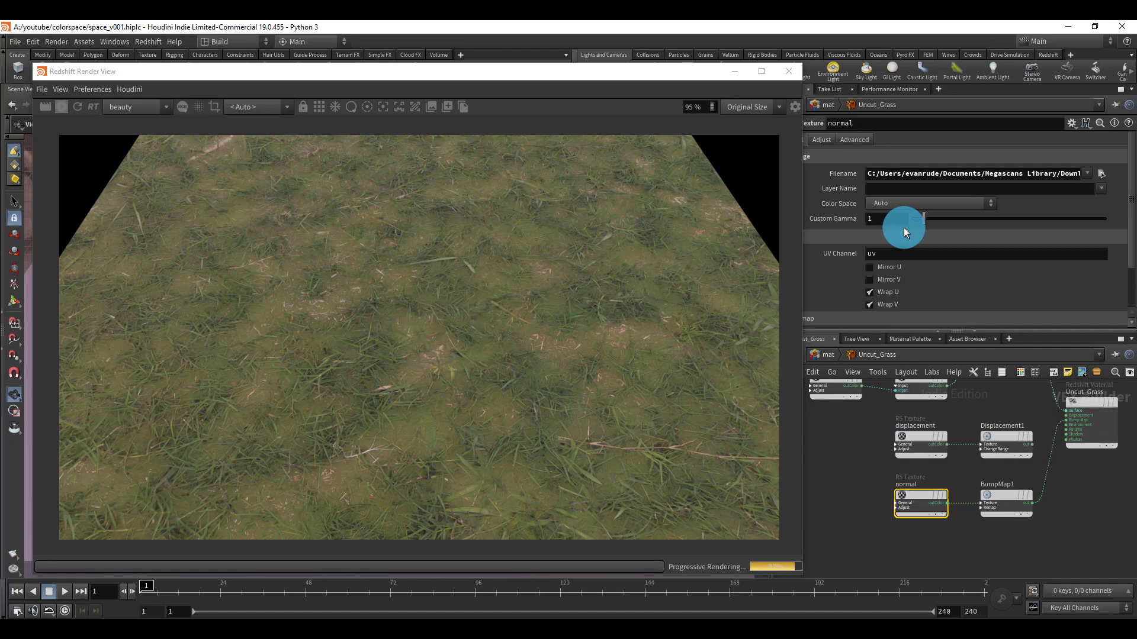
pyautogui.click(919, 205)
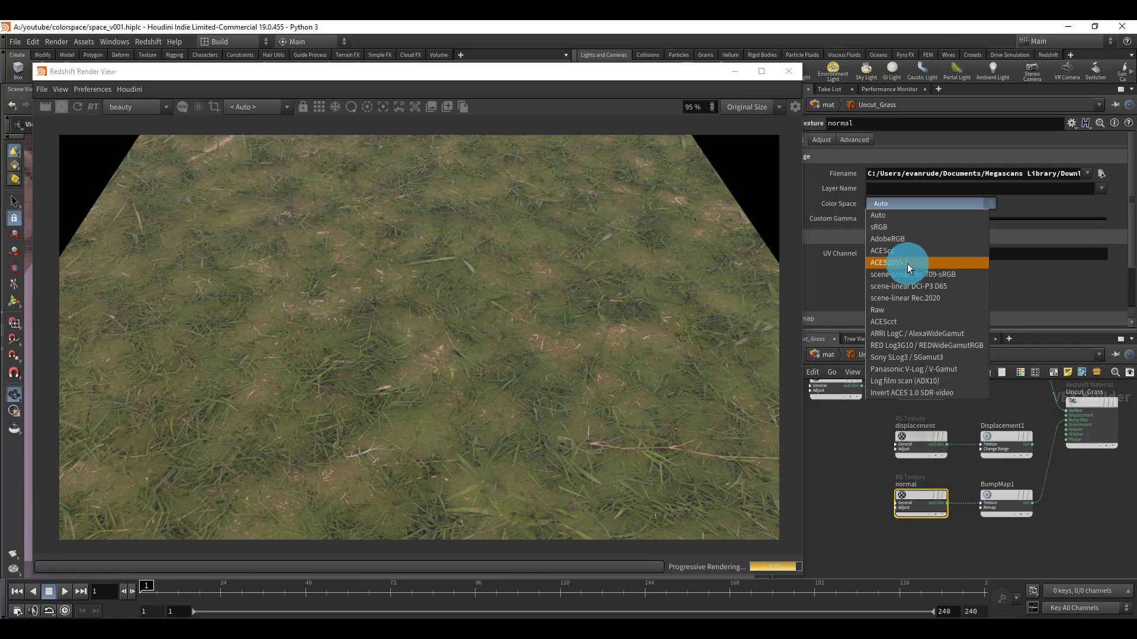
pyautogui.click(912, 310)
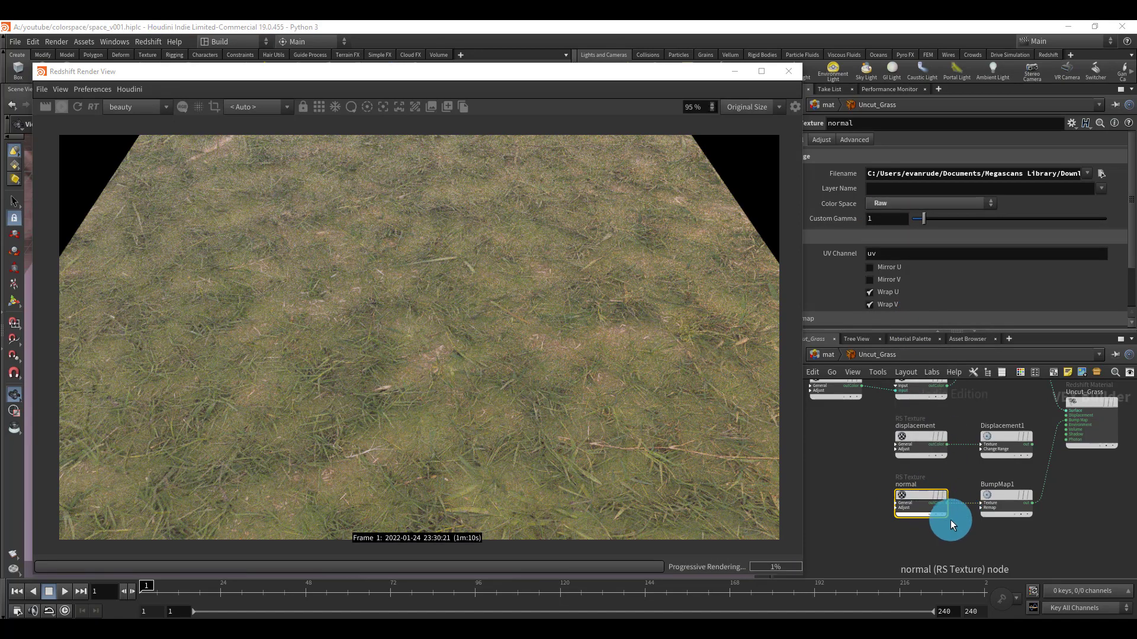
pyautogui.click(61, 105)
pyautogui.click(64, 105)
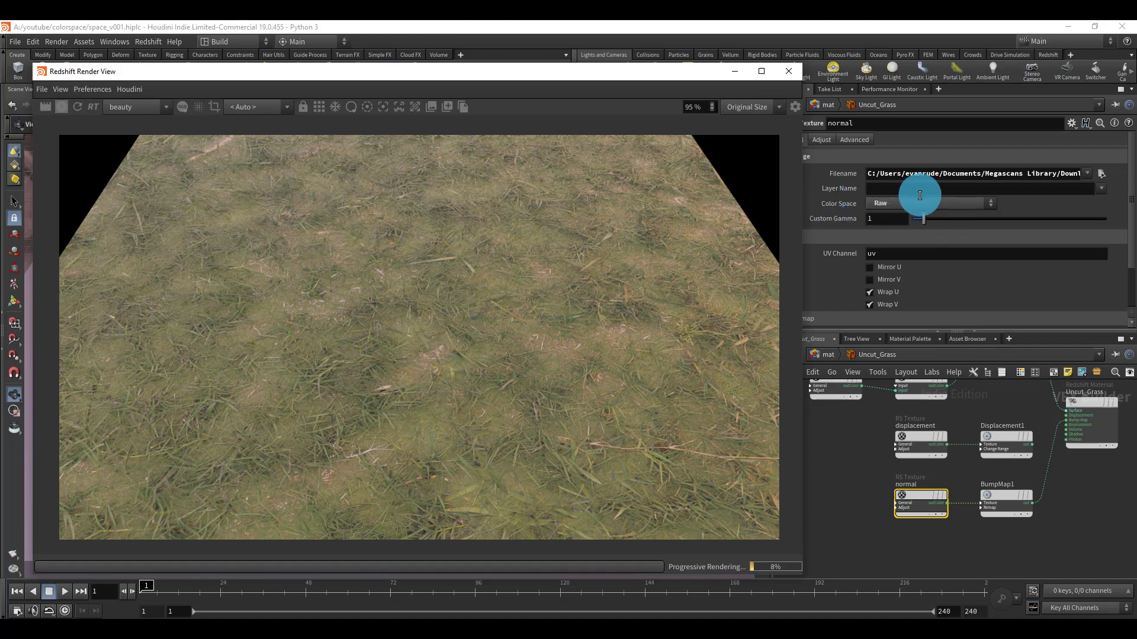
# Step: Set the roughness texture node's color space to Raw in the Uncut_Grass material
pyautogui.click(914, 432)
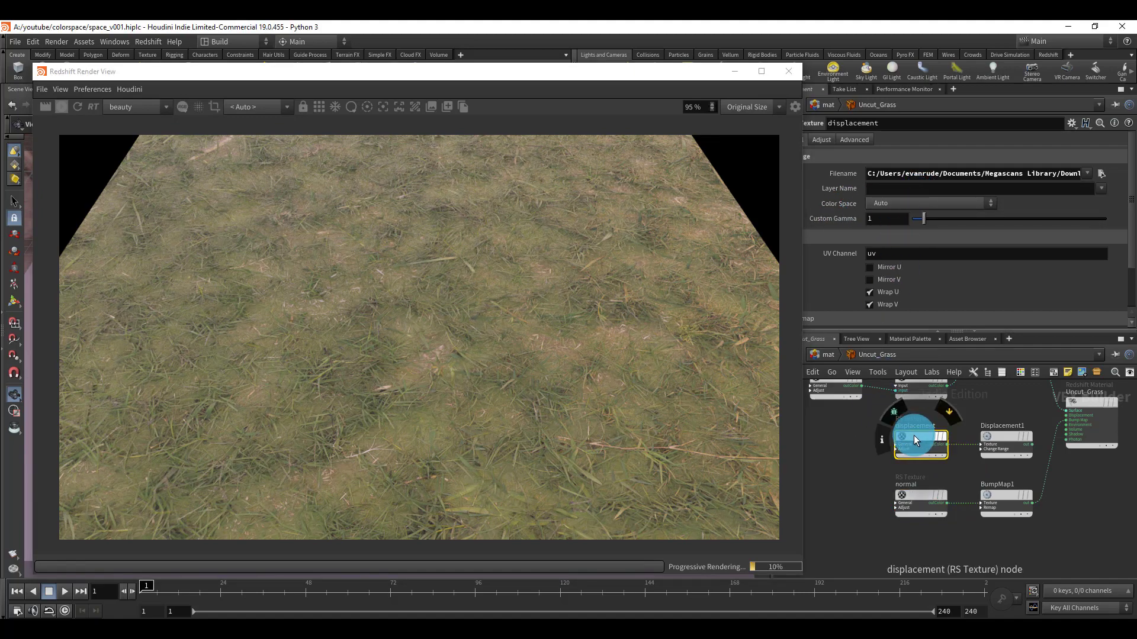
pyautogui.moveTo(966, 472); pyautogui.dragTo(982, 513, button='middle')
pyautogui.moveTo(850, 462); pyautogui.dragTo(884, 478, button='middle')
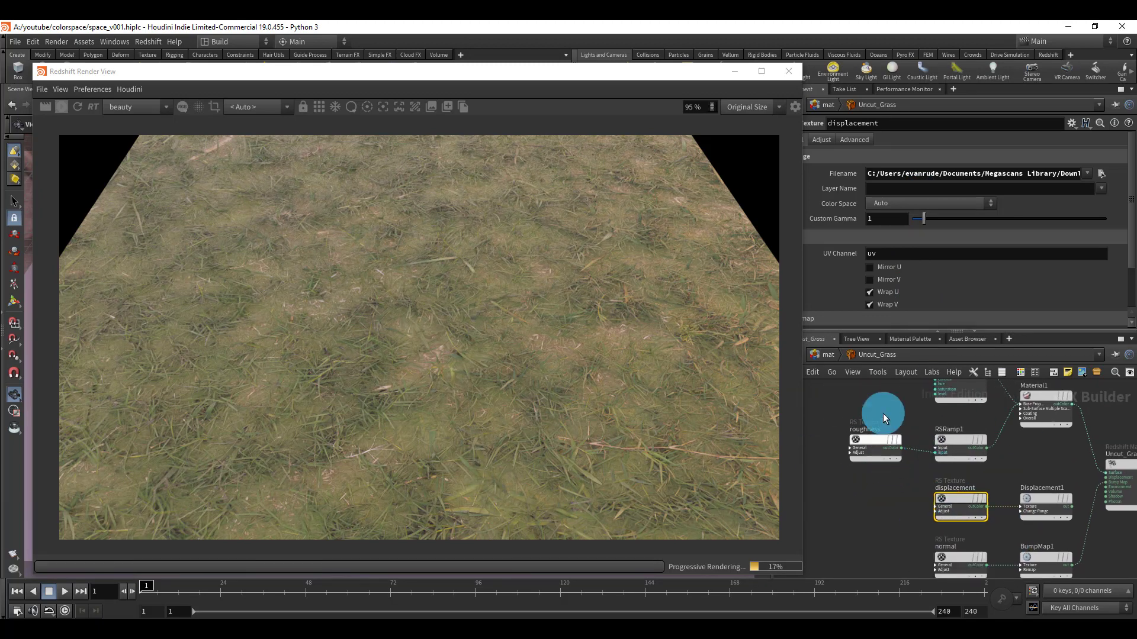
pyautogui.moveTo(836, 399); pyautogui.dragTo(879, 476)
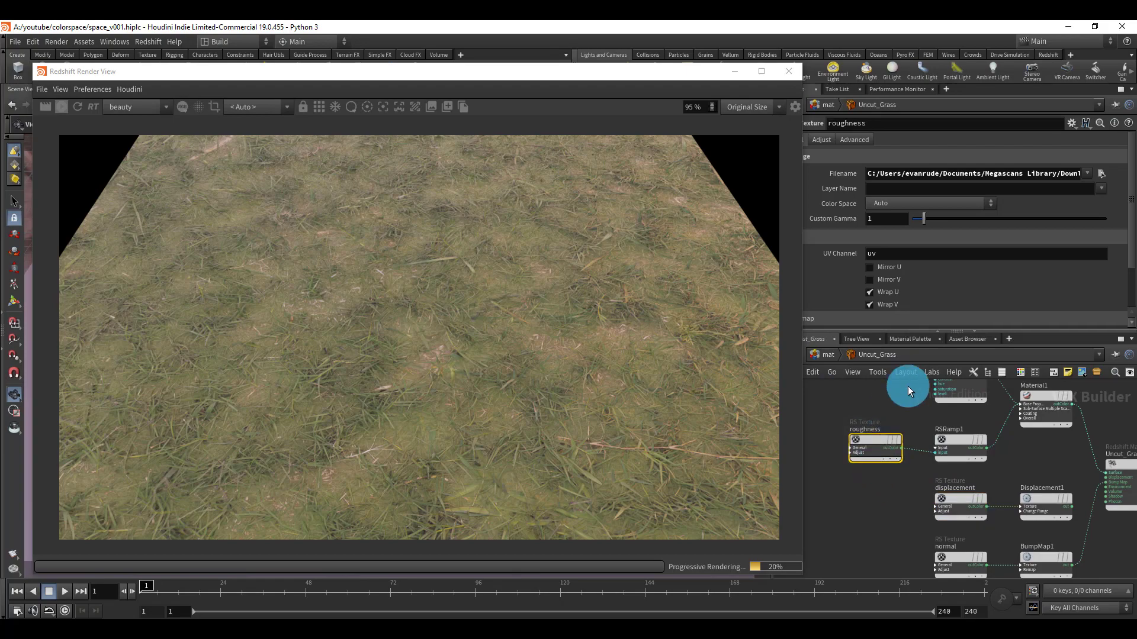
pyautogui.click(893, 204)
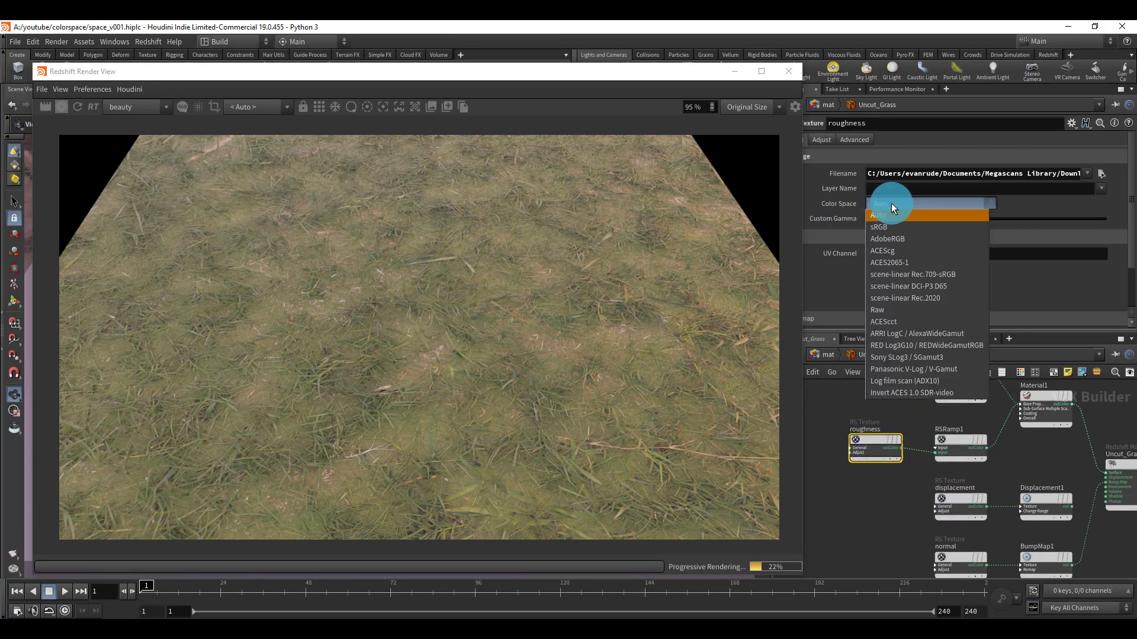
pyautogui.click(888, 303)
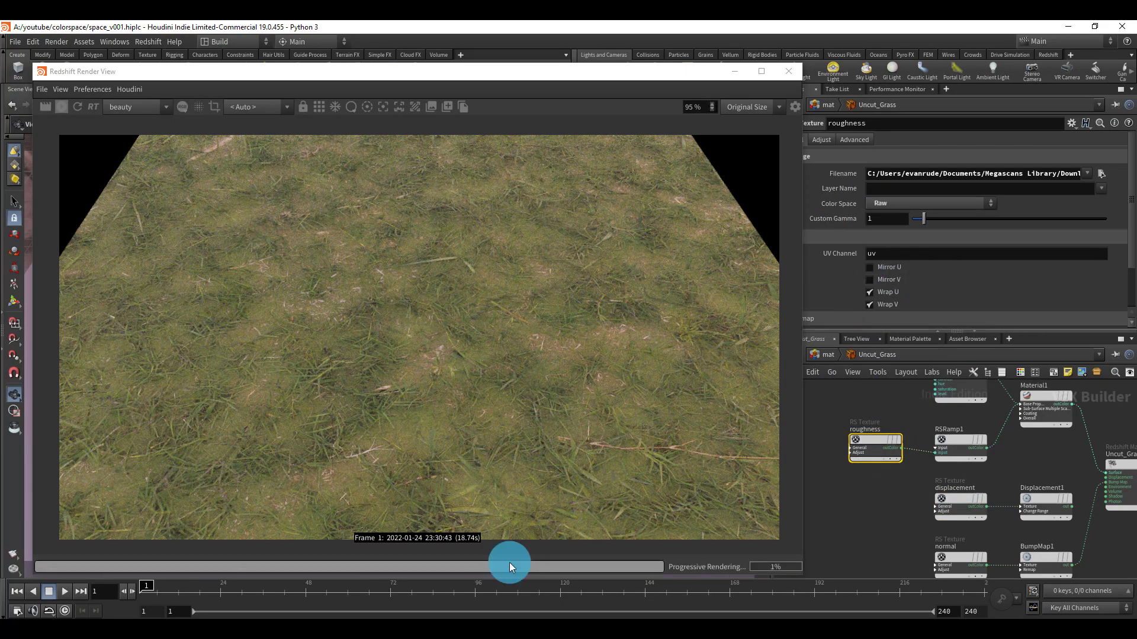
# Step: Switch to Quixel Bridge and examine which surface texture maps are included in the export settings
pyautogui.click(571, 619)
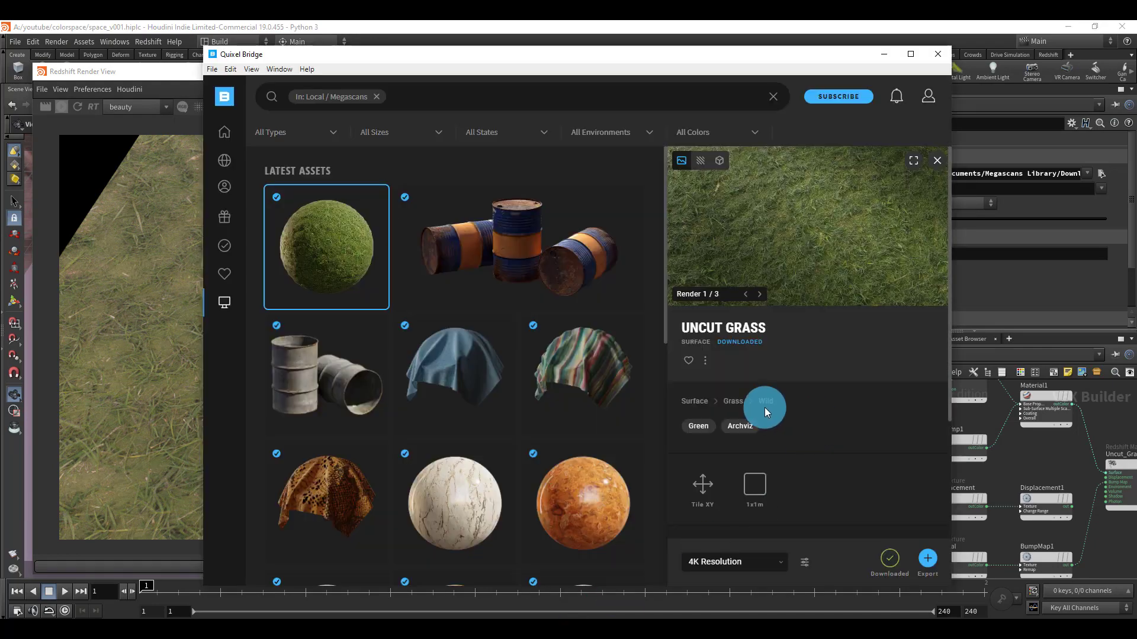
pyautogui.click(800, 562)
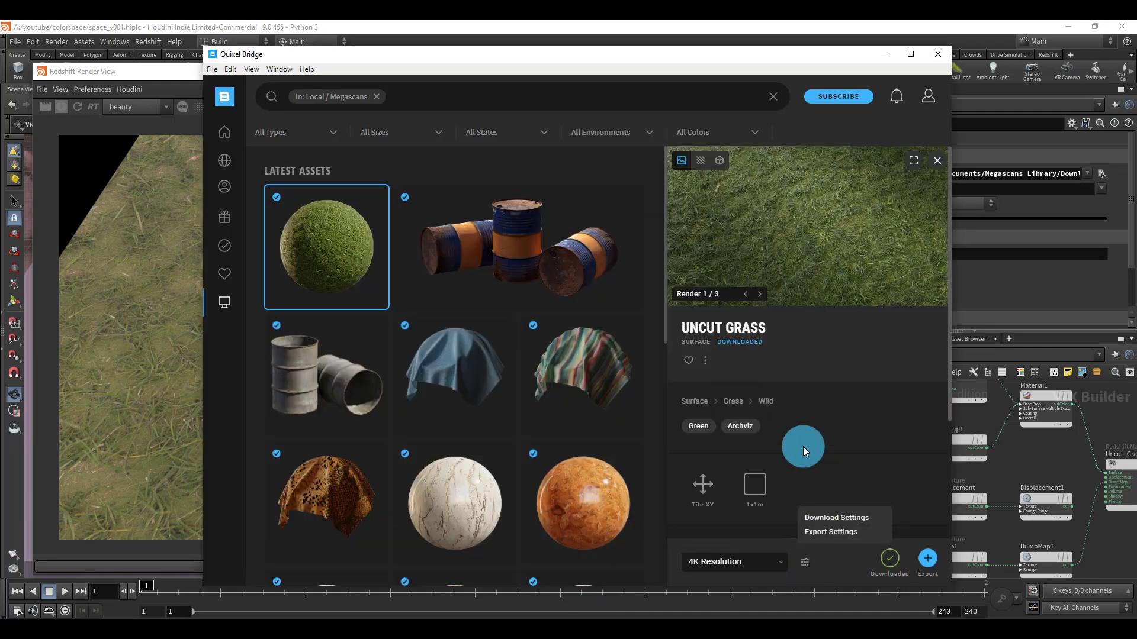
pyautogui.click(826, 531)
pyautogui.click(779, 188)
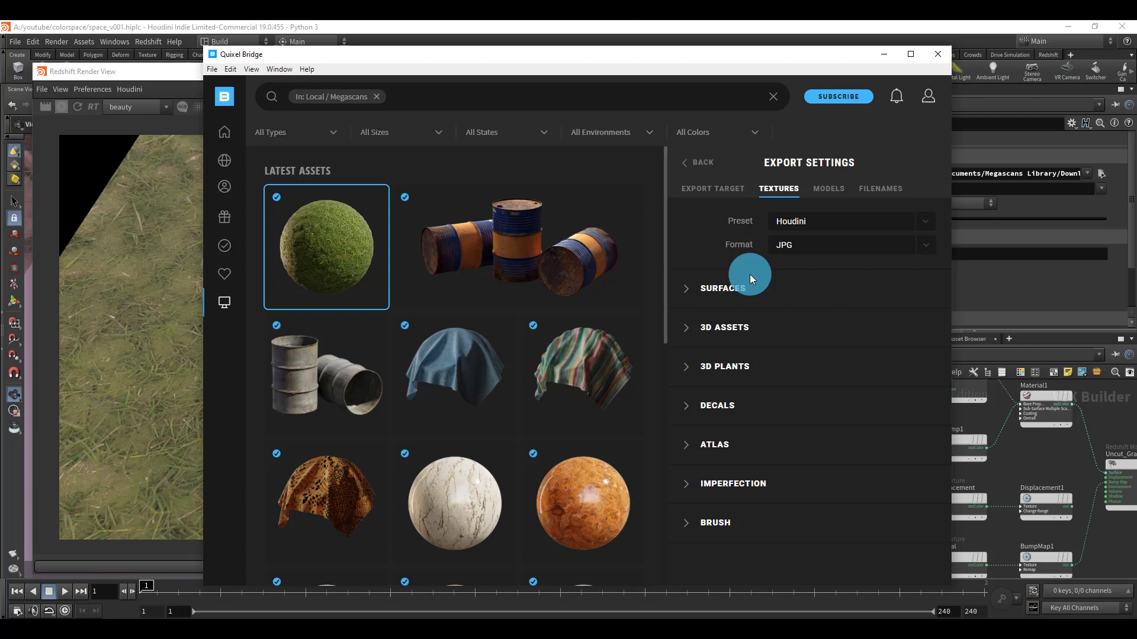
pyautogui.click(687, 288)
pyautogui.scroll(-1, 756, 368)
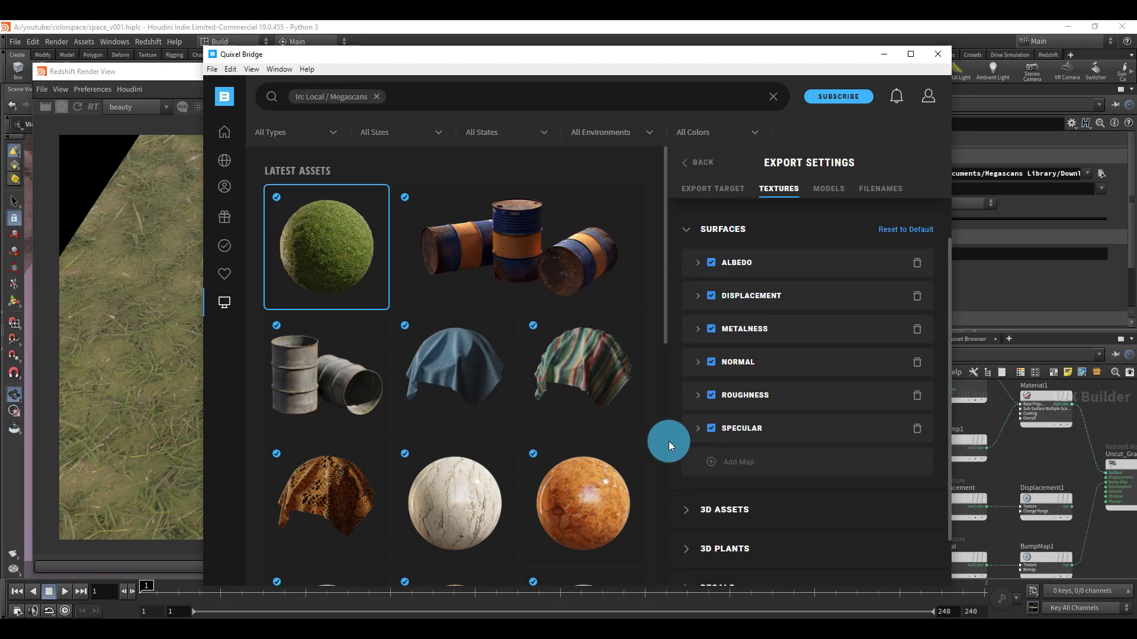
# Step: Inspect the channel color spaces of the Normal and Albedo maps in the surface export settings
pyautogui.click(696, 360)
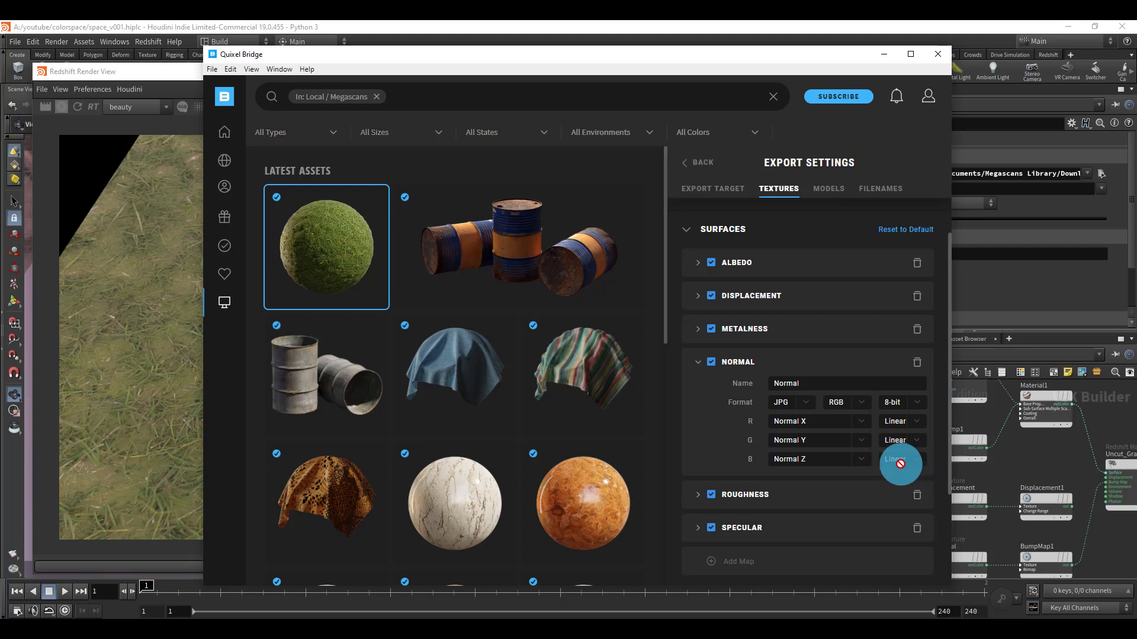
pyautogui.click(697, 262)
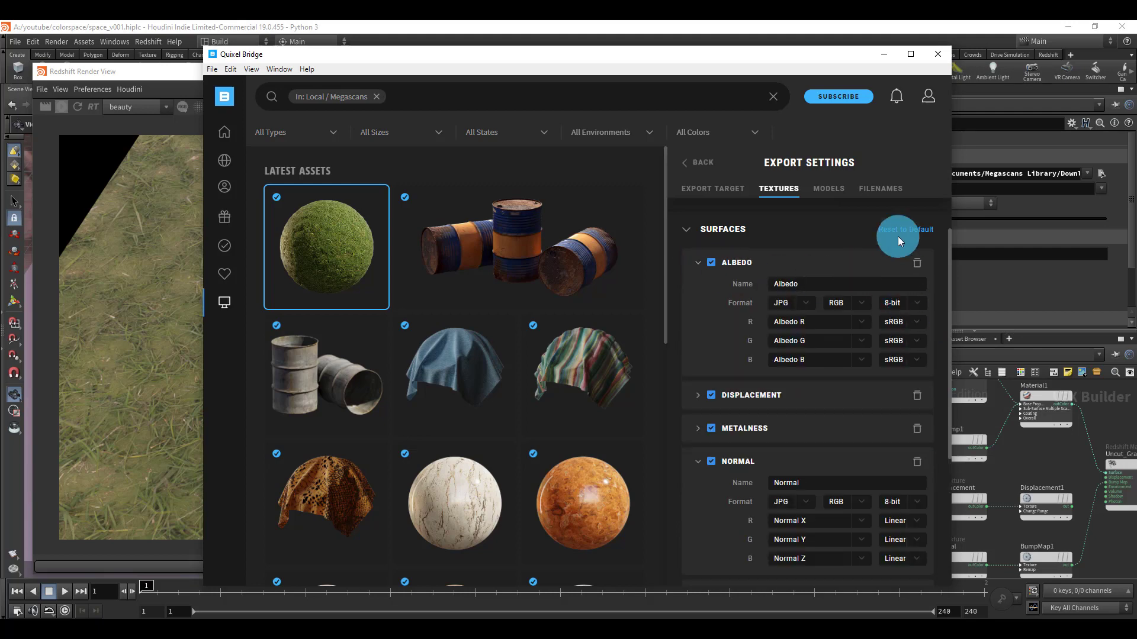
# Step: Return to Houdini and review the color space of the albedo, roughness and normal texture nodes
pyautogui.click(893, 23)
pyautogui.moveTo(880, 404); pyautogui.dragTo(897, 471, button='middle')
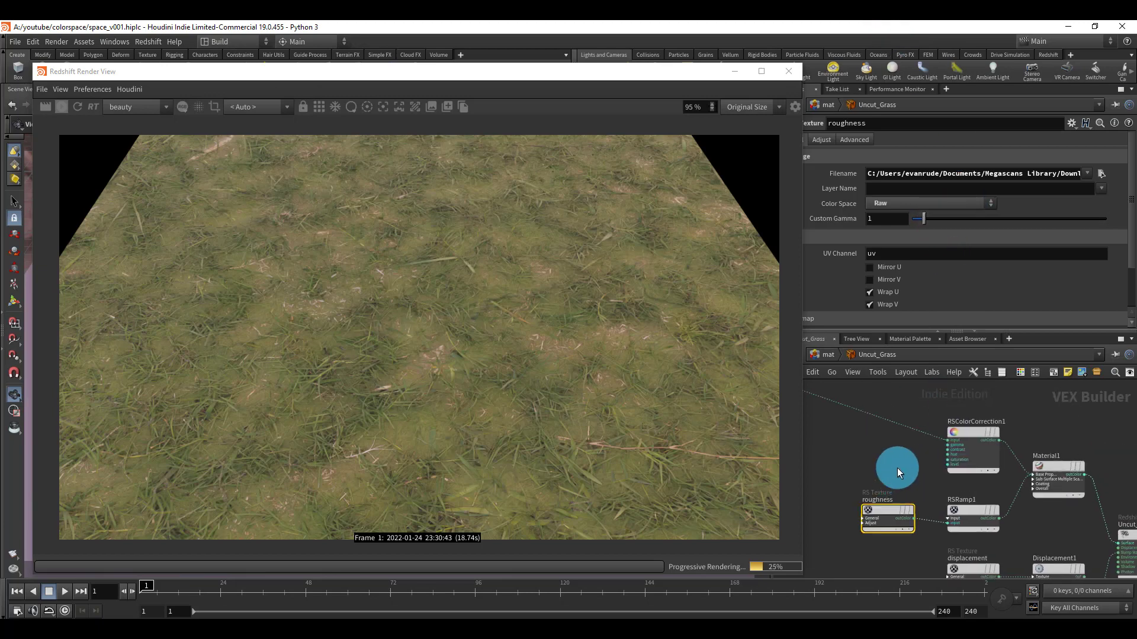
pyautogui.moveTo(850, 409); pyautogui.dragTo(974, 437, button='middle')
pyautogui.moveTo(879, 400); pyautogui.dragTo(967, 427)
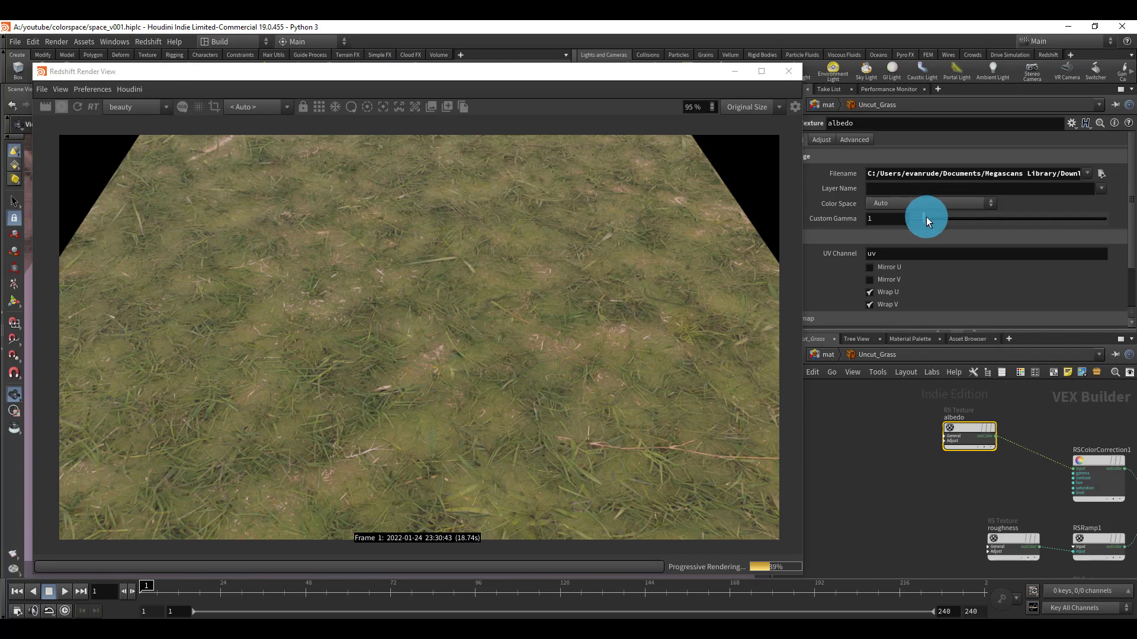
pyautogui.press('h')
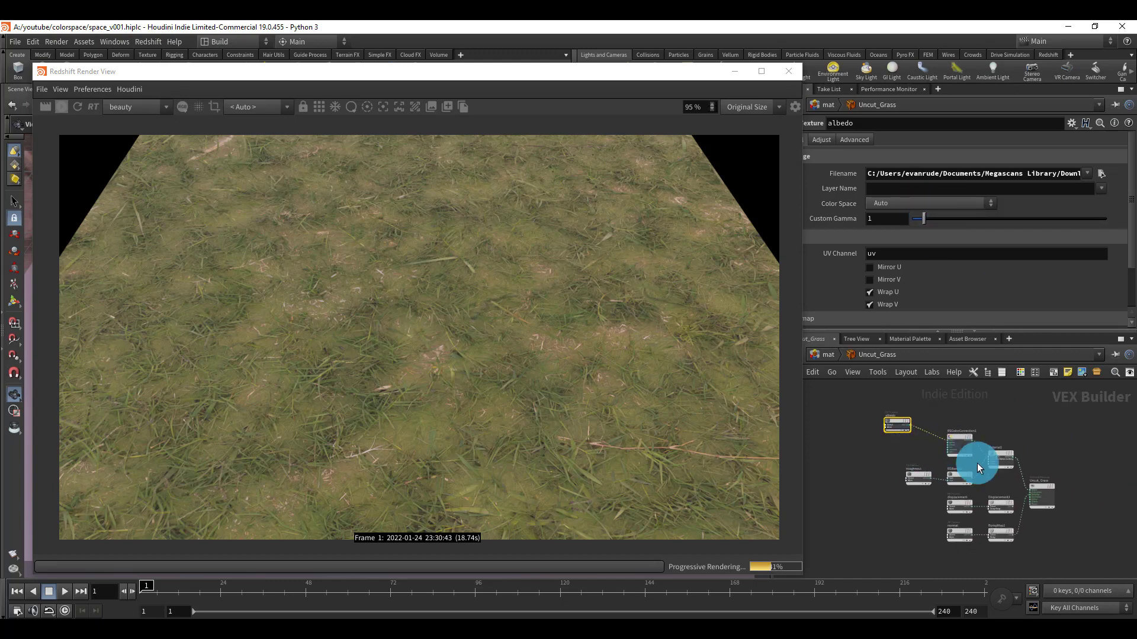
pyautogui.click(892, 481)
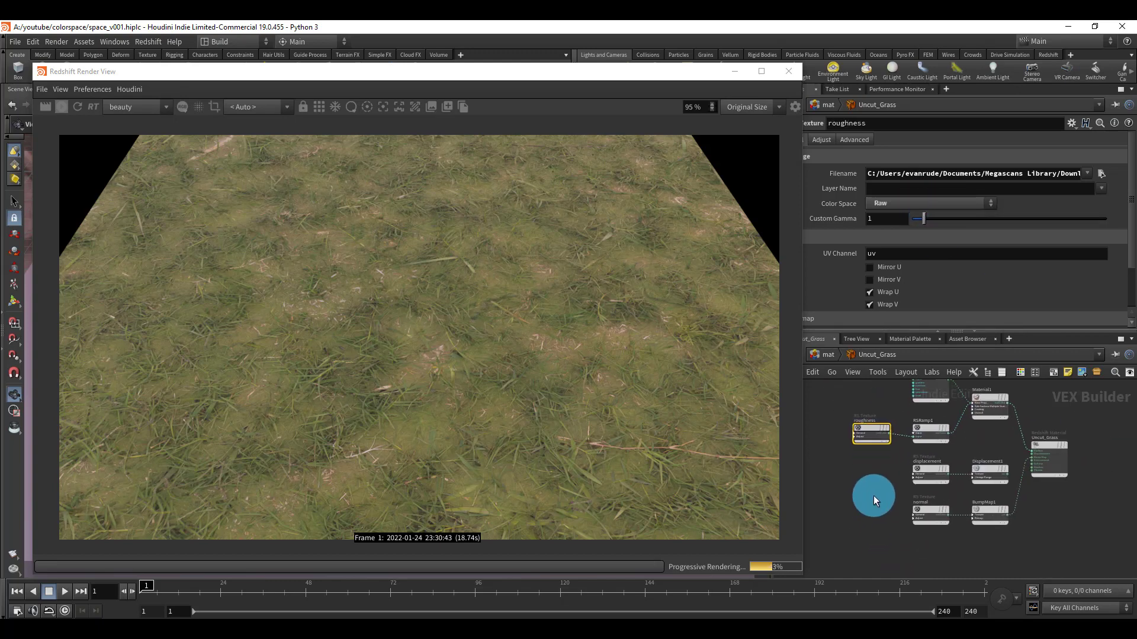
pyautogui.scroll(2, 877, 456)
pyautogui.moveTo(891, 507); pyautogui.dragTo(864, 462, button='middle')
pyautogui.moveTo(929, 533); pyautogui.dragTo(892, 467)
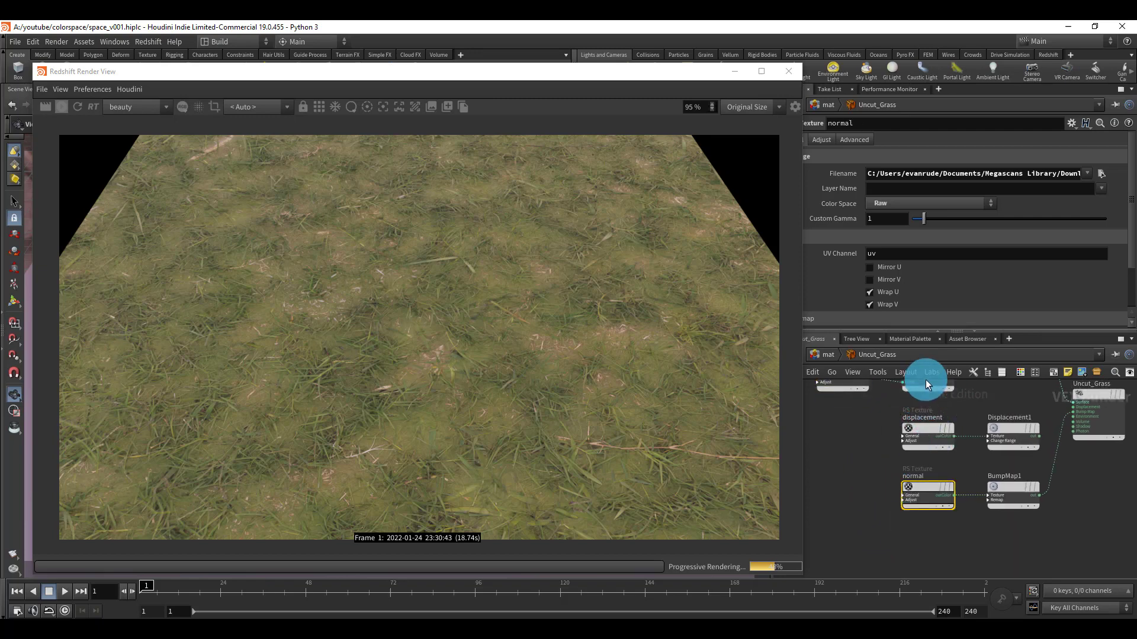
# Step: Rearrange the albedo texture and RSColorCorrection1 nodes to make room between them in the network
pyautogui.scroll(-2, 865, 462)
pyautogui.moveTo(836, 406); pyautogui.dragTo(920, 498, button='middle')
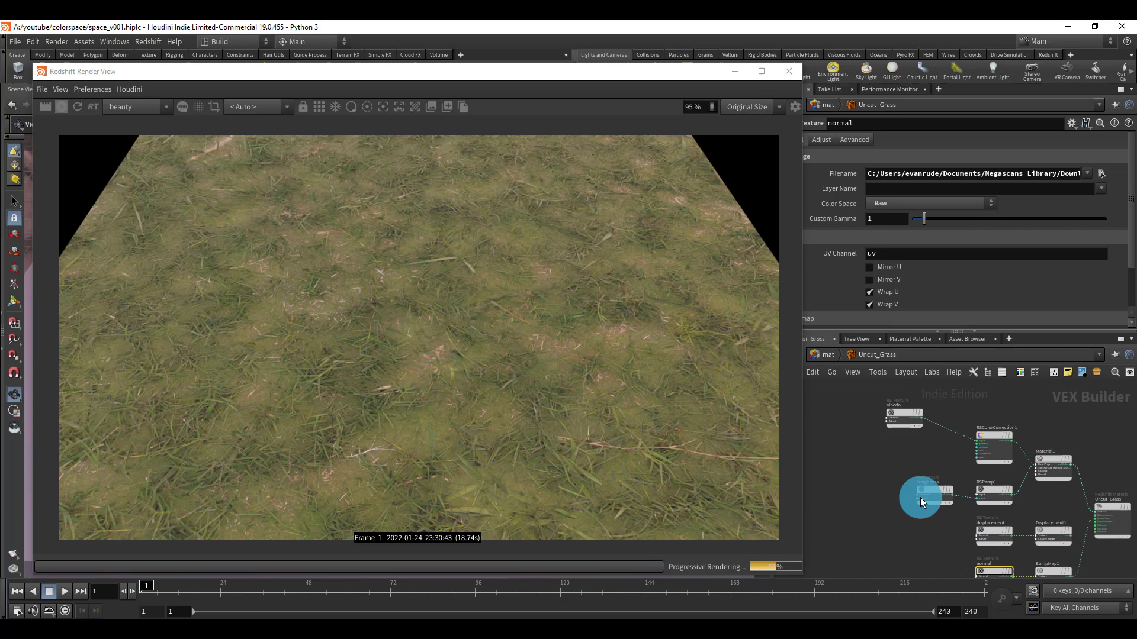
pyautogui.moveTo(913, 417); pyautogui.dragTo(909, 416)
pyautogui.moveTo(993, 439); pyautogui.dragTo(995, 418)
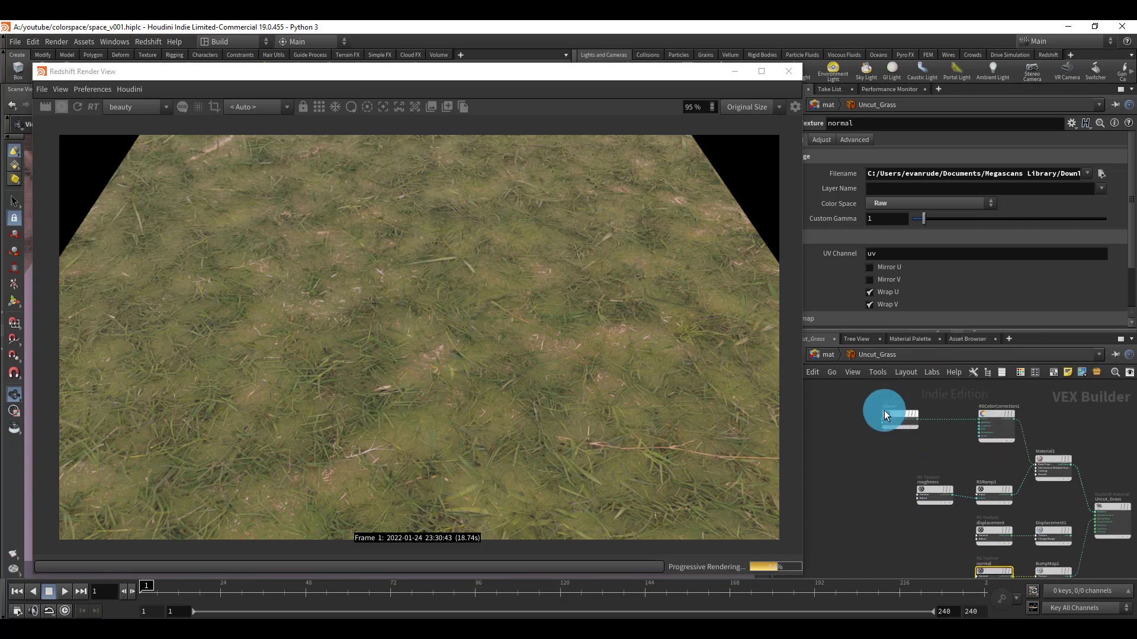
pyautogui.moveTo(885, 412); pyautogui.dragTo(878, 401)
# Step: Add an RS Texture node below the albedo node and load oiloS_4K_AO.jpg into it
pyautogui.press('Tab')
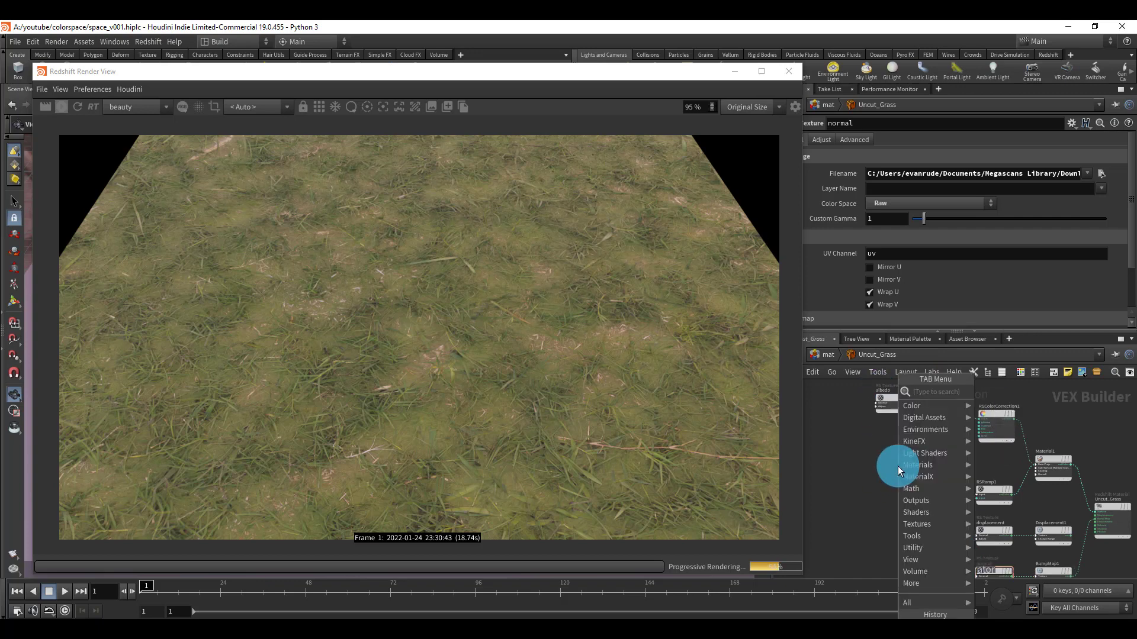
pyautogui.write('rsf')
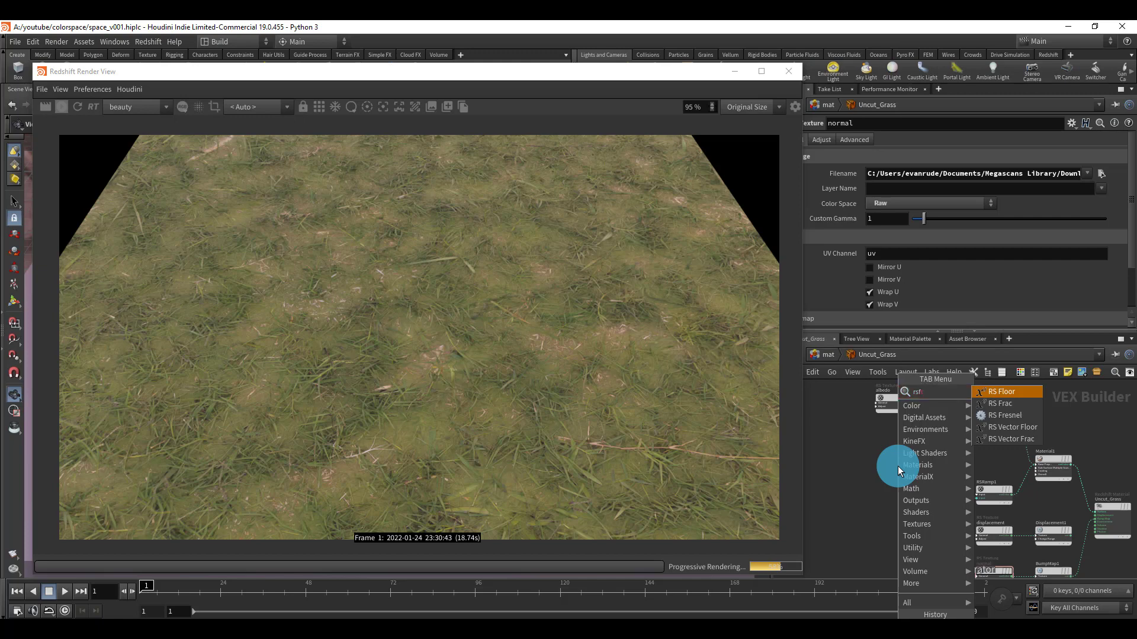
pyautogui.press('BackSpace')
pyautogui.write('te')
pyautogui.press('Return')
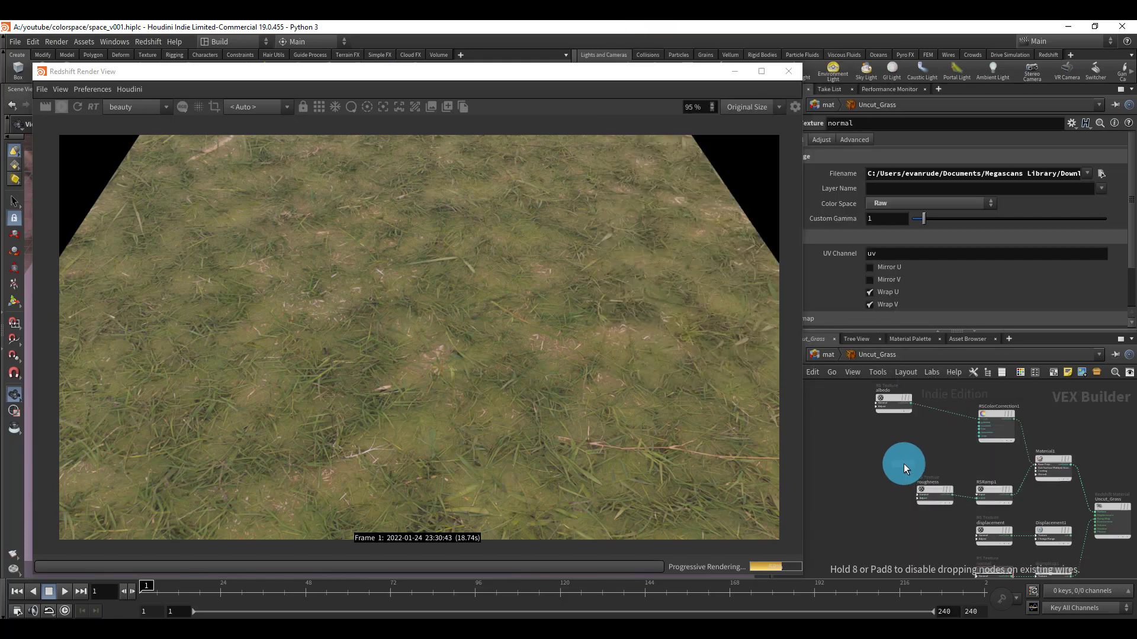
pyautogui.click(861, 450)
pyautogui.click(1100, 174)
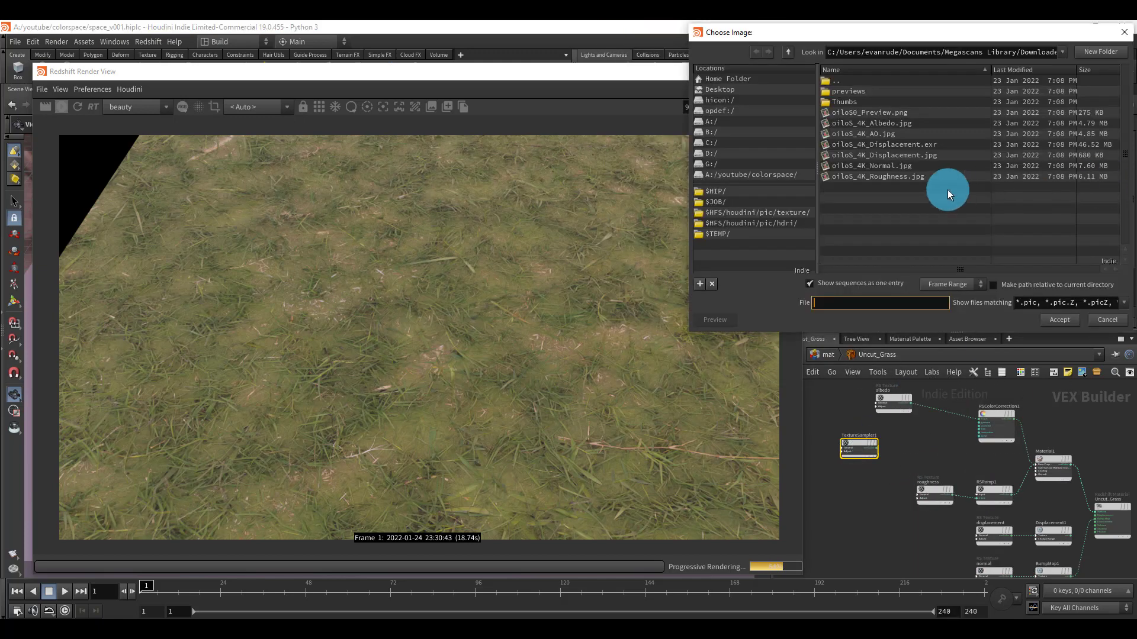
pyautogui.doubleClick(904, 133)
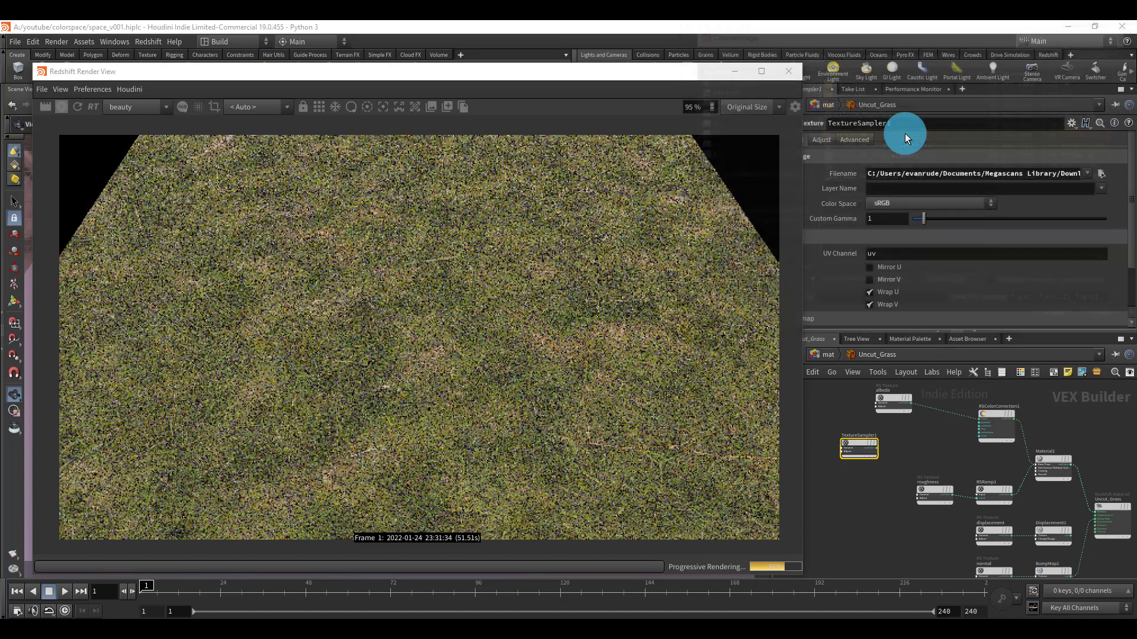
pyautogui.moveTo(933, 447)
pyautogui.mouseDown(button='middle')
pyautogui.moveTo(915, 438)
pyautogui.moveTo(941, 448)
pyautogui.mouseUp(button='middle')
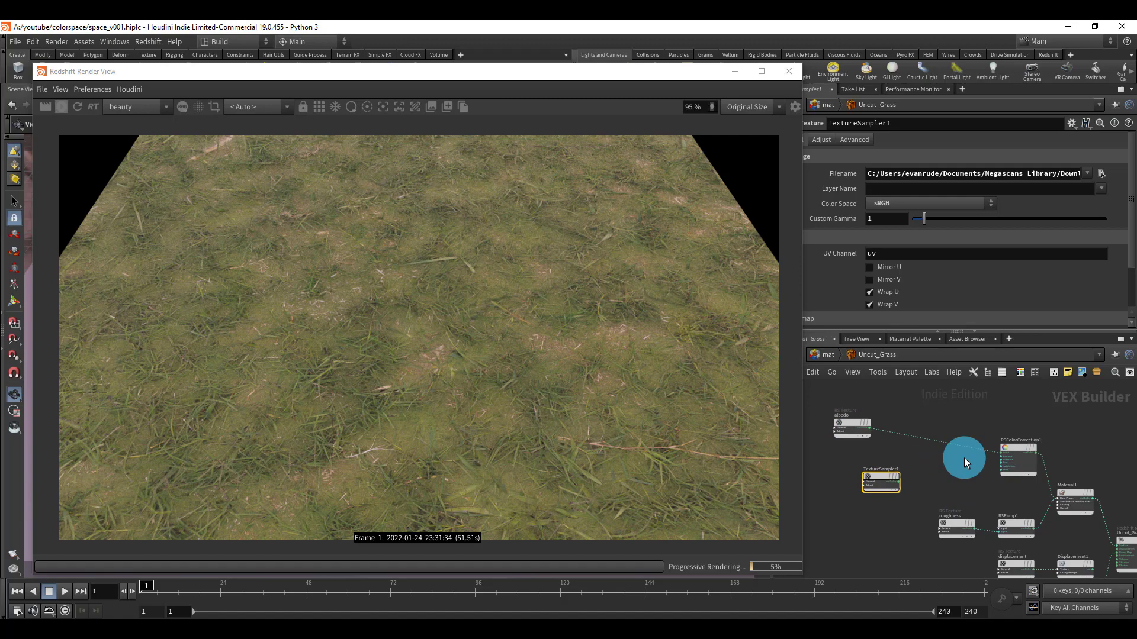
pyautogui.press('Tab')
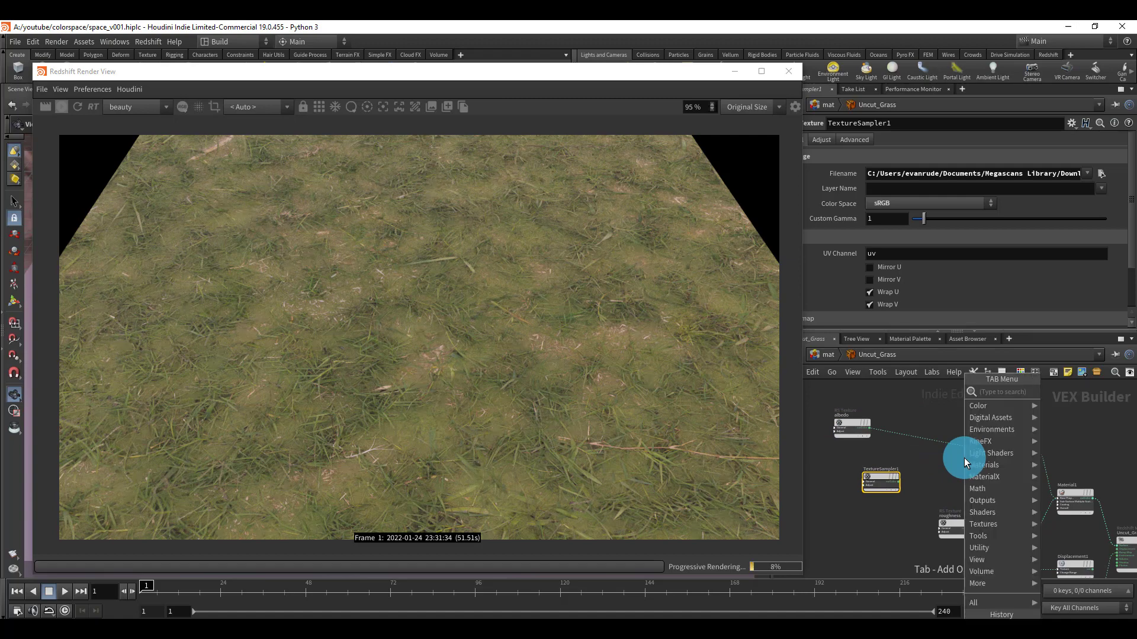
pyautogui.write('rsve')
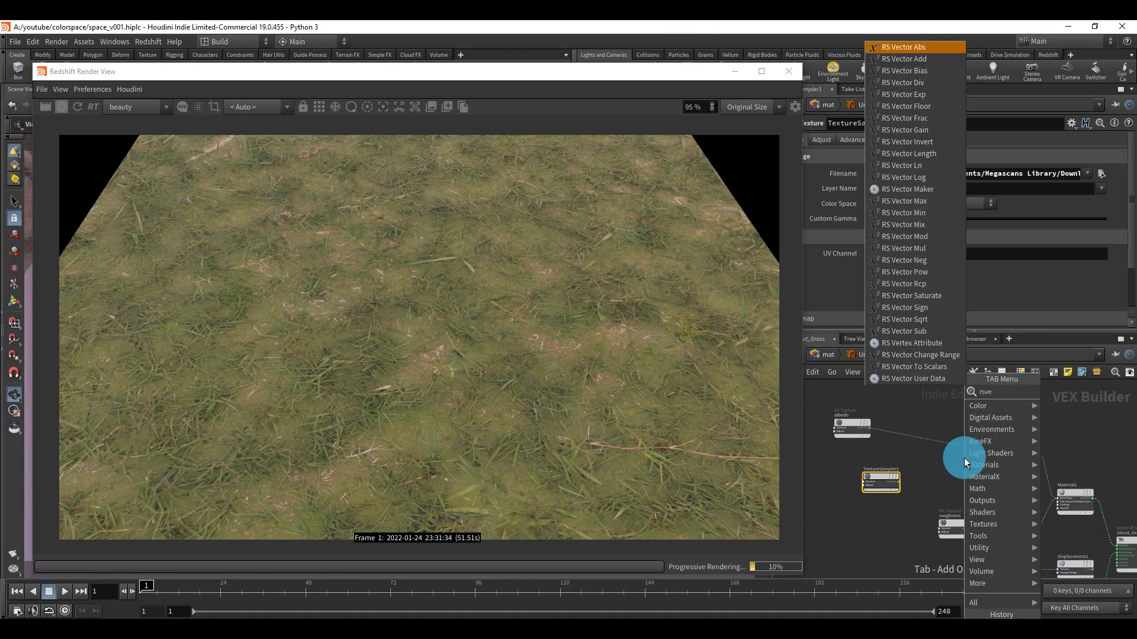
pyautogui.write('c')
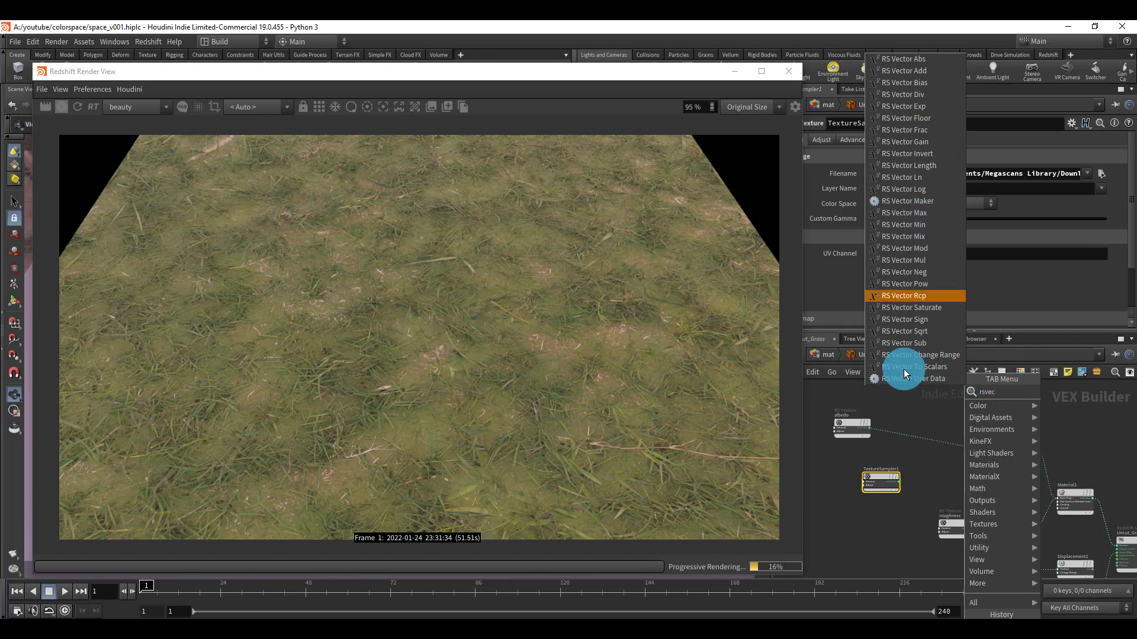
pyautogui.click(922, 468)
# Step: Add an RS Vector Mul node and place it above the wire between albedo and RSColorCorrection1
pyautogui.press('Tab')
pyautogui.write('rsvecm')
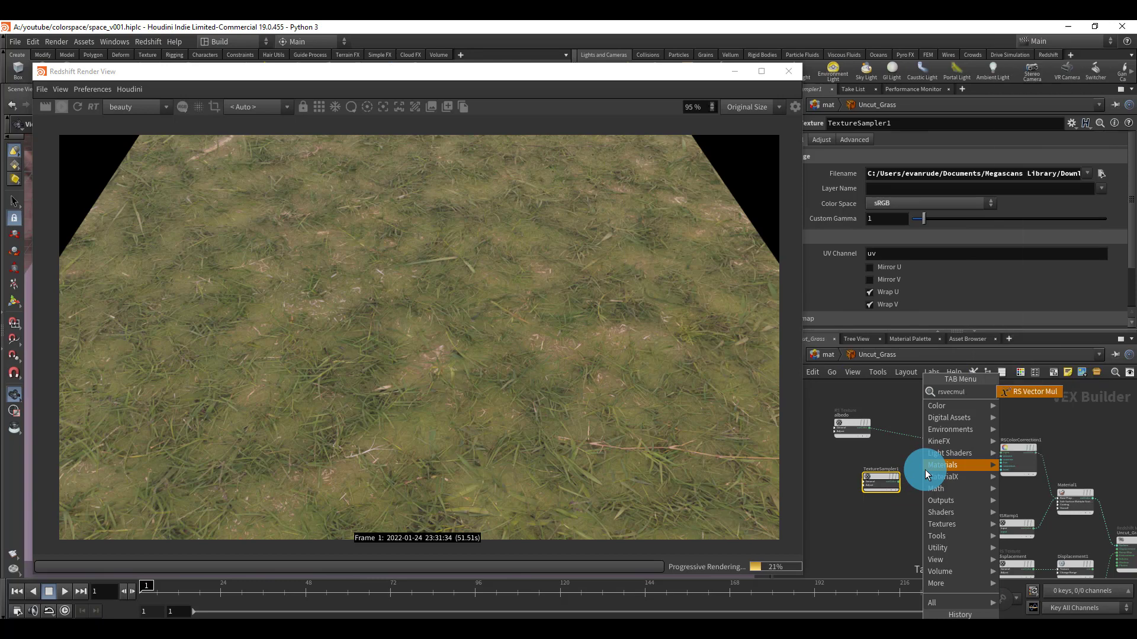
pyautogui.press('Return')
pyautogui.click(926, 456)
pyautogui.scroll(2, 926, 454)
pyautogui.moveTo(926, 462); pyautogui.dragTo(948, 386)
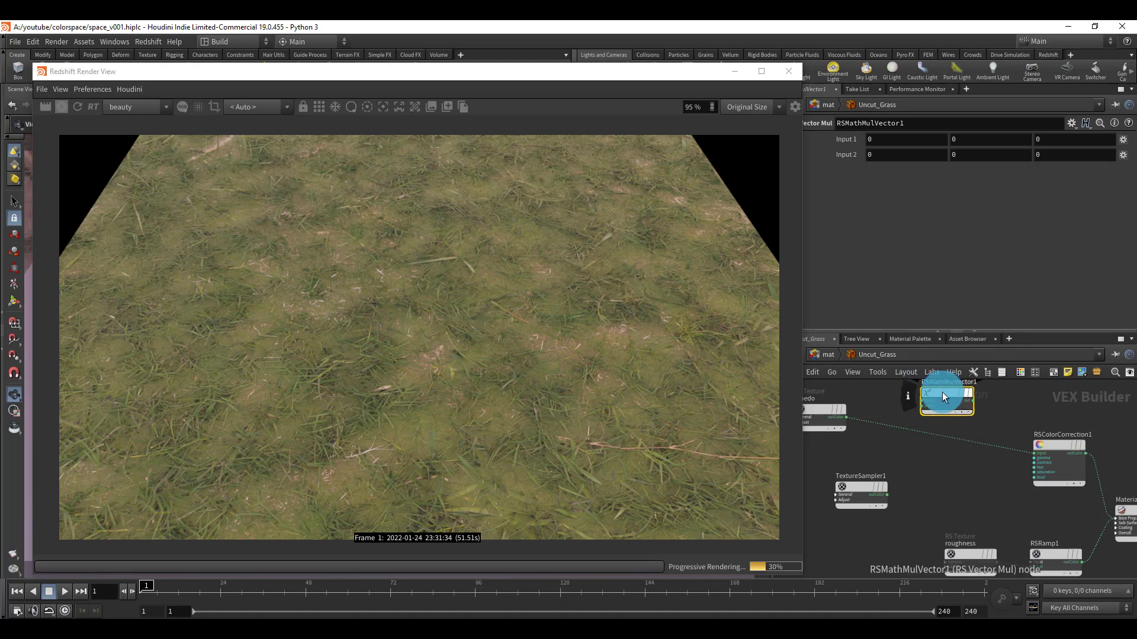
# Step: Add an RS Mix node beside the ambient occlusion texture node TextureSampler1
pyautogui.moveTo(911, 457); pyautogui.dragTo(963, 499, button='middle')
pyautogui.moveTo(914, 498); pyautogui.dragTo(848, 487)
pyautogui.press('Tab')
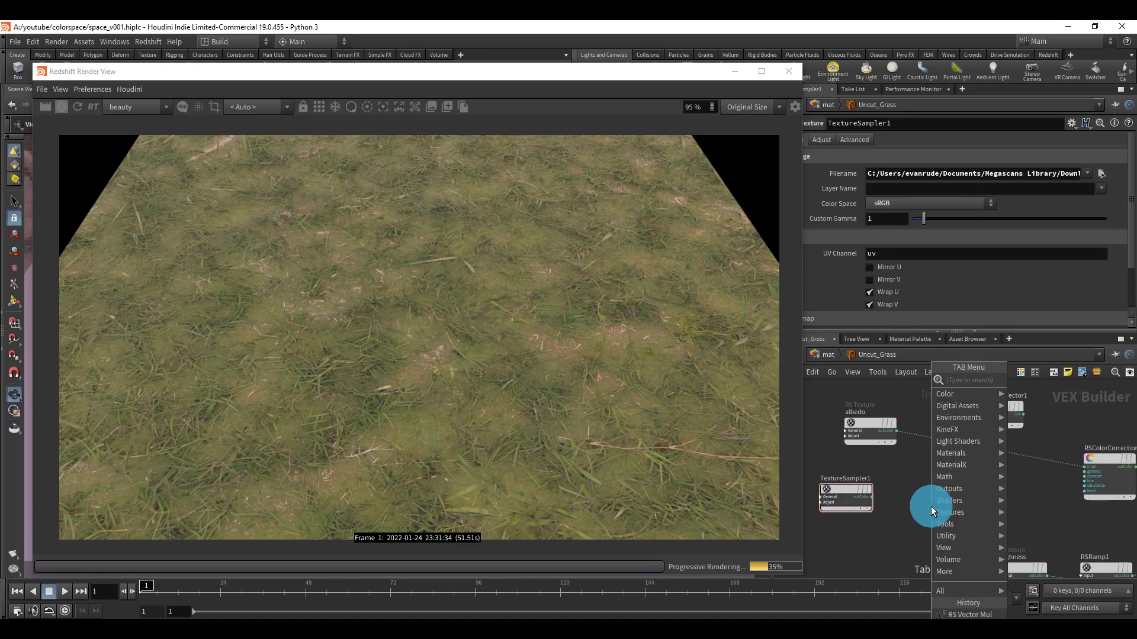
pyautogui.write('rsmix')
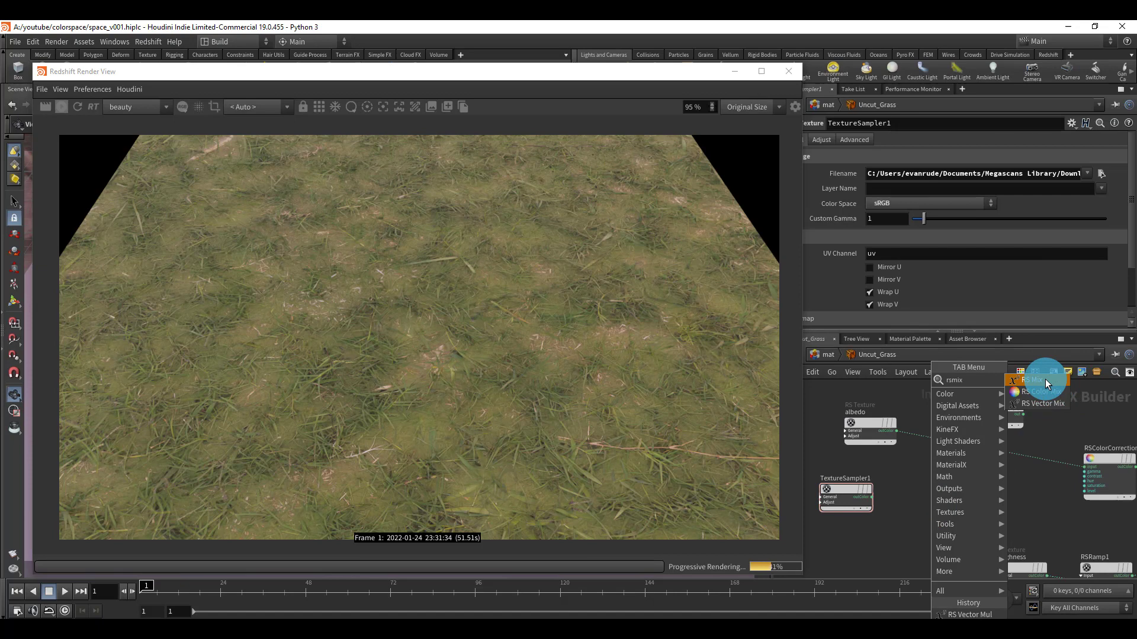
pyautogui.click(1046, 379)
pyautogui.click(926, 484)
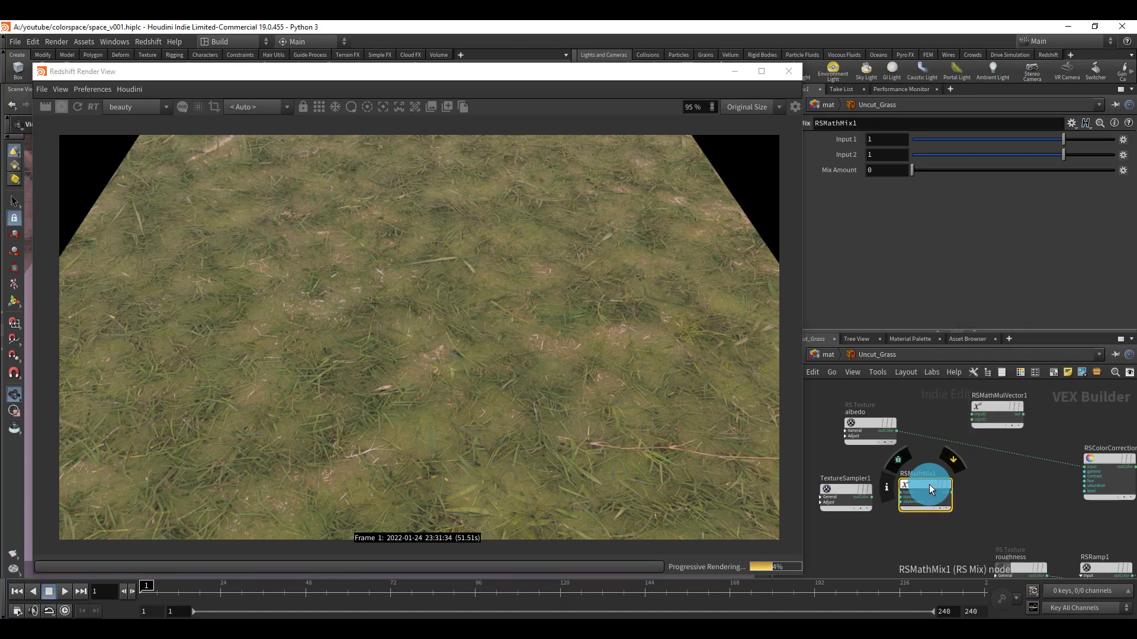
# Step: Connect TextureSampler1's outColor to input1 of RSMathMix1 and show the mix node's parameters
pyautogui.click(841, 504)
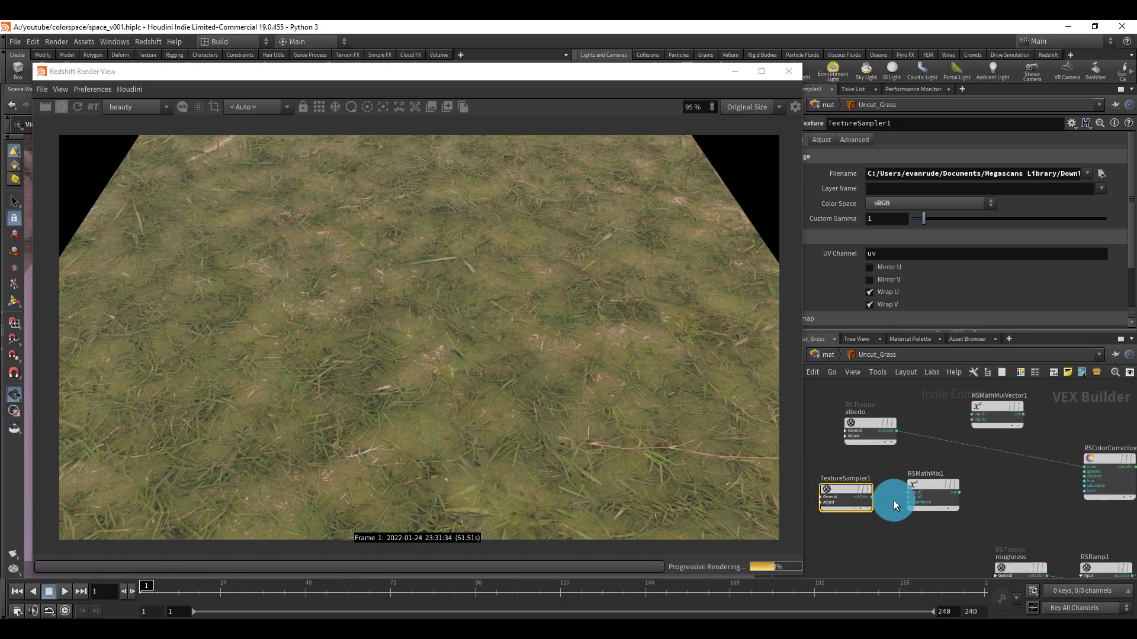
pyautogui.scroll(2, 882, 505)
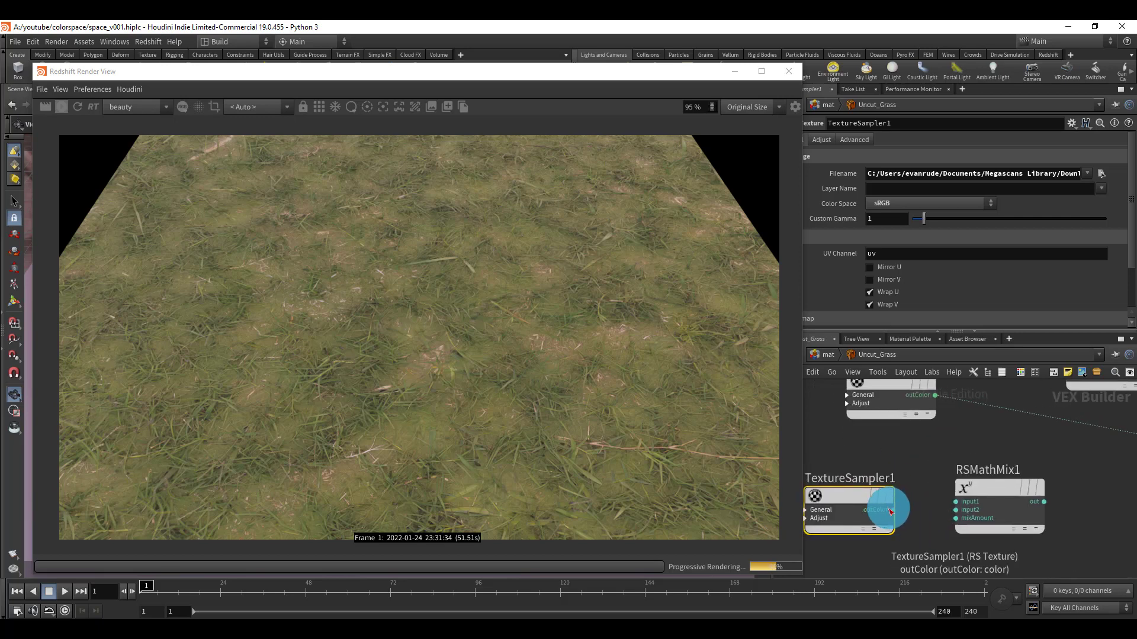
pyautogui.moveTo(894, 507); pyautogui.dragTo(957, 499)
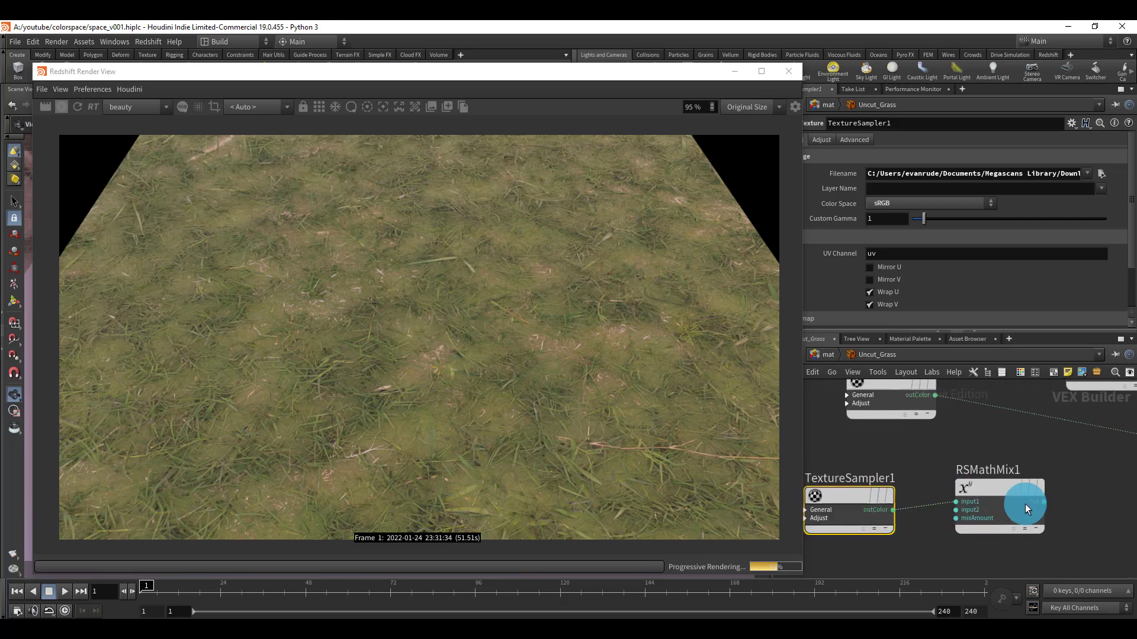
pyautogui.click(986, 490)
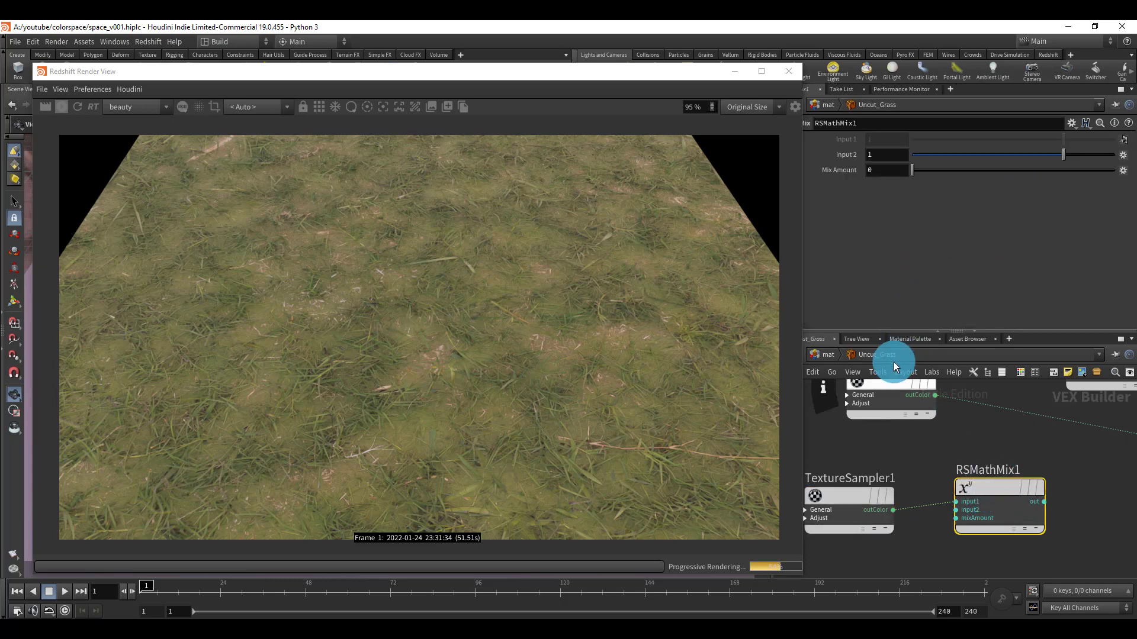
# Step: Insert RSMathMulVector1 between albedo and RSColorCorrection1, and connect RSMathMix1's output to its second input
pyautogui.scroll(-3, 959, 479)
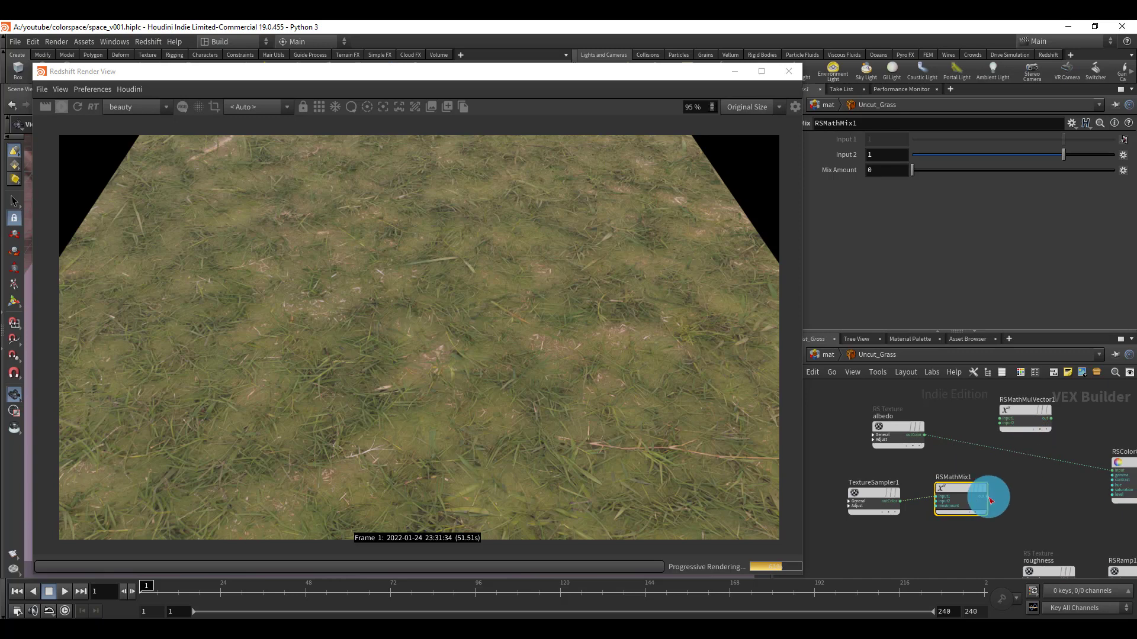
pyautogui.scroll(1, 988, 497)
pyautogui.moveTo(957, 495); pyautogui.dragTo(959, 517)
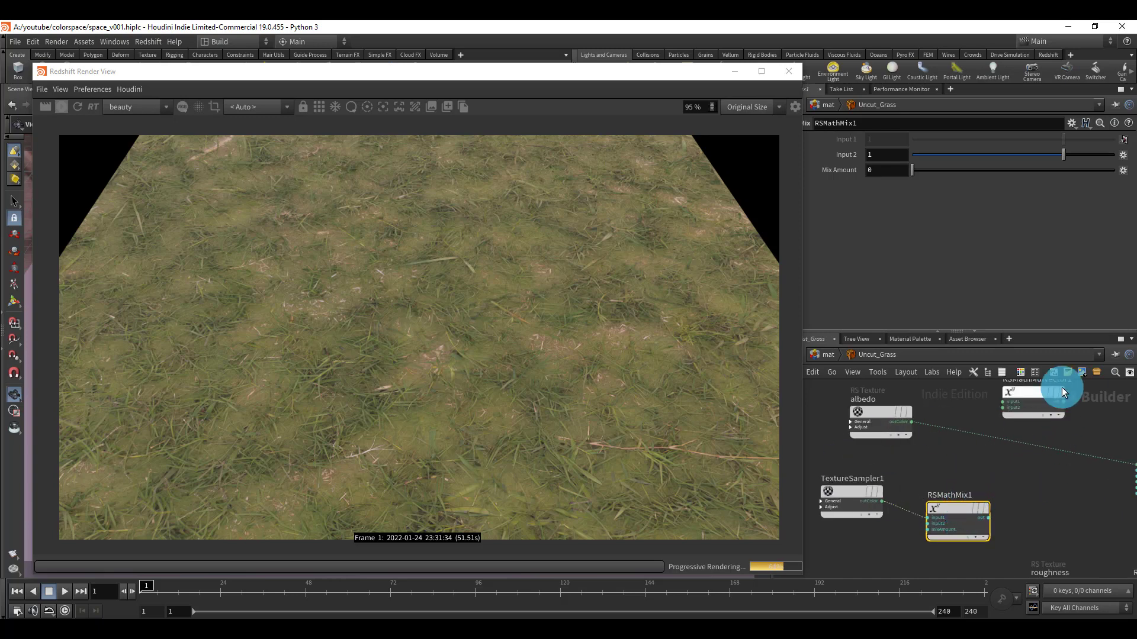
pyautogui.moveTo(1028, 399); pyautogui.dragTo(1030, 443)
pyautogui.moveTo(987, 526); pyautogui.dragTo(1021, 459)
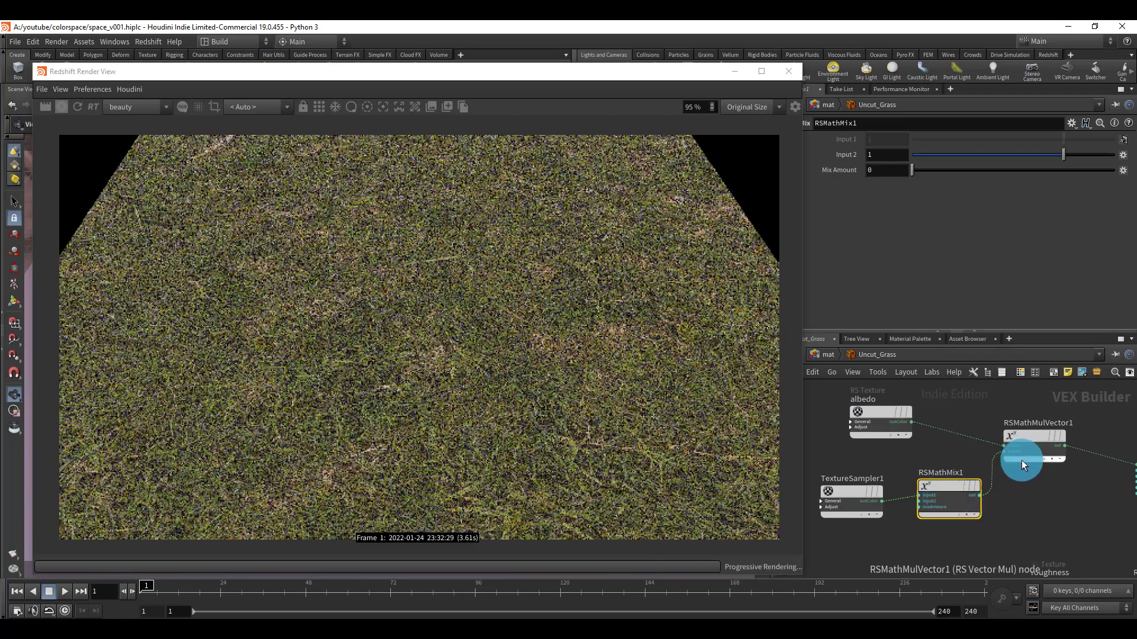
# Step: Set RSMathMix1's Mix Amount to 1 and inspect the grass detail in the render
pyautogui.scroll(1, 452, 352)
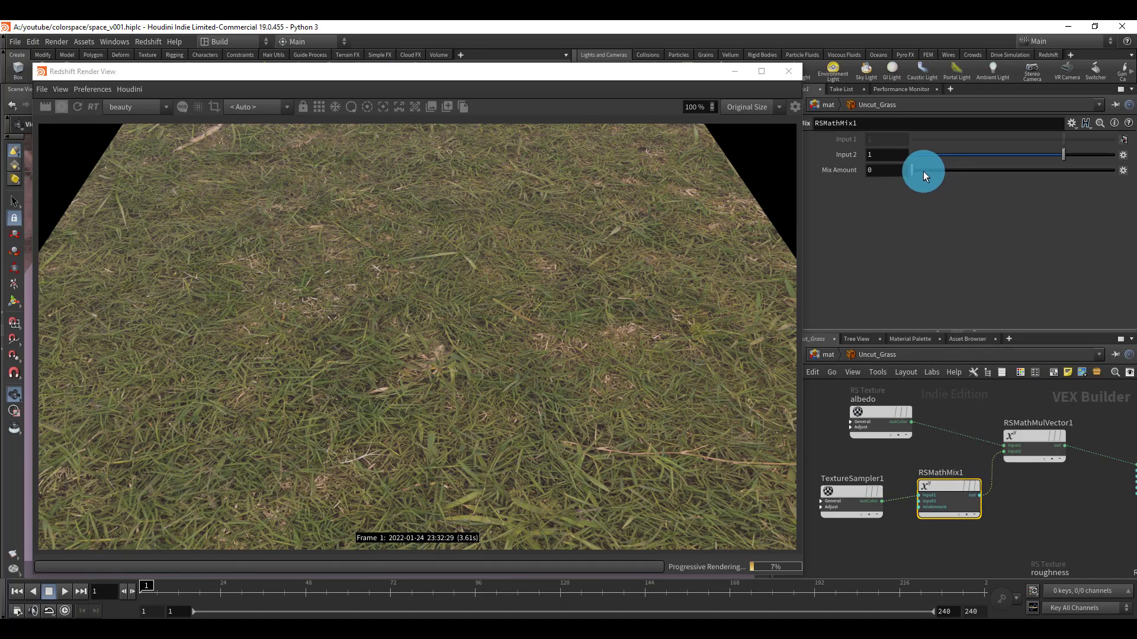
pyautogui.moveTo(922, 171); pyautogui.dragTo(1116, 172)
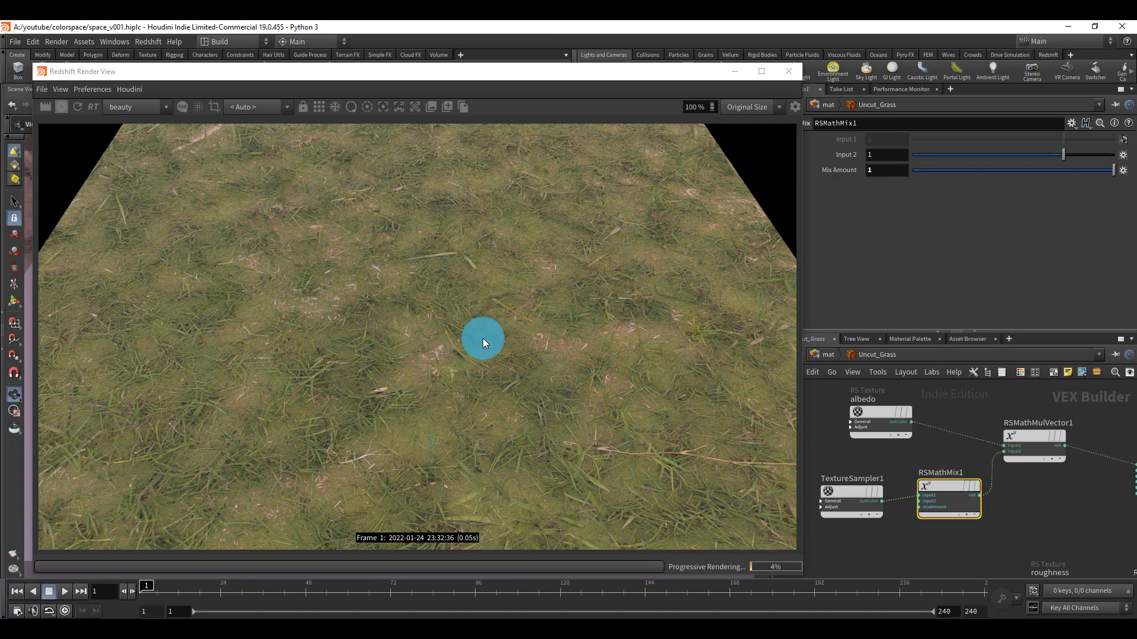
pyautogui.scroll(5, 439, 450)
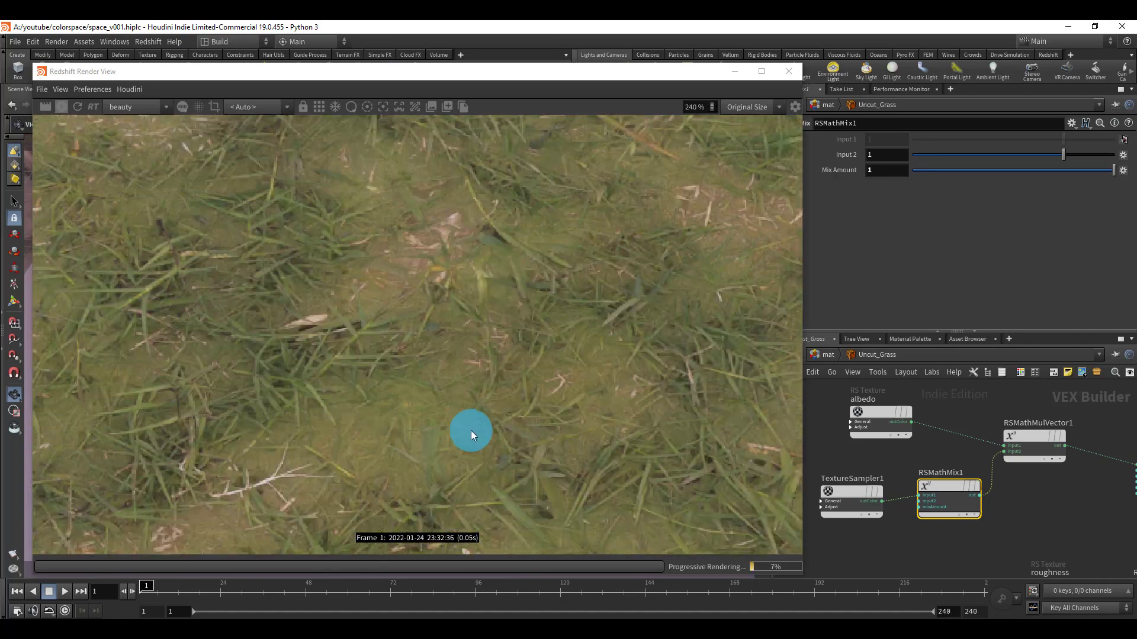
pyautogui.scroll(-3, 485, 420)
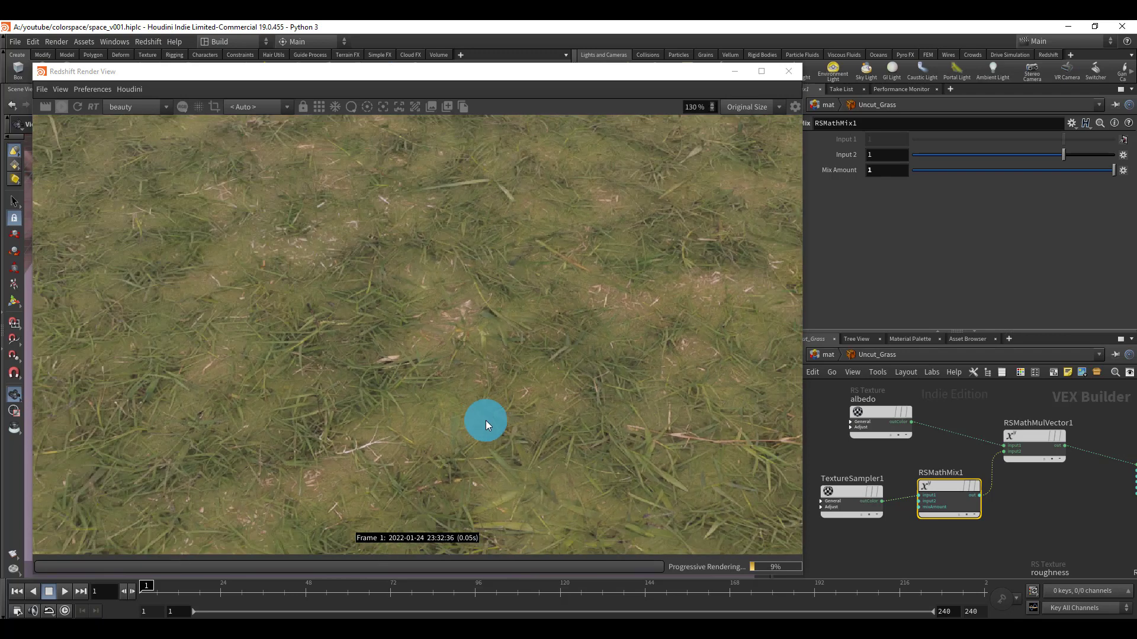
# Step: Switch to Quixel Bridge, leave the export settings and examine the Uncut Grass albedo texture at full-screen size
pyautogui.click(577, 628)
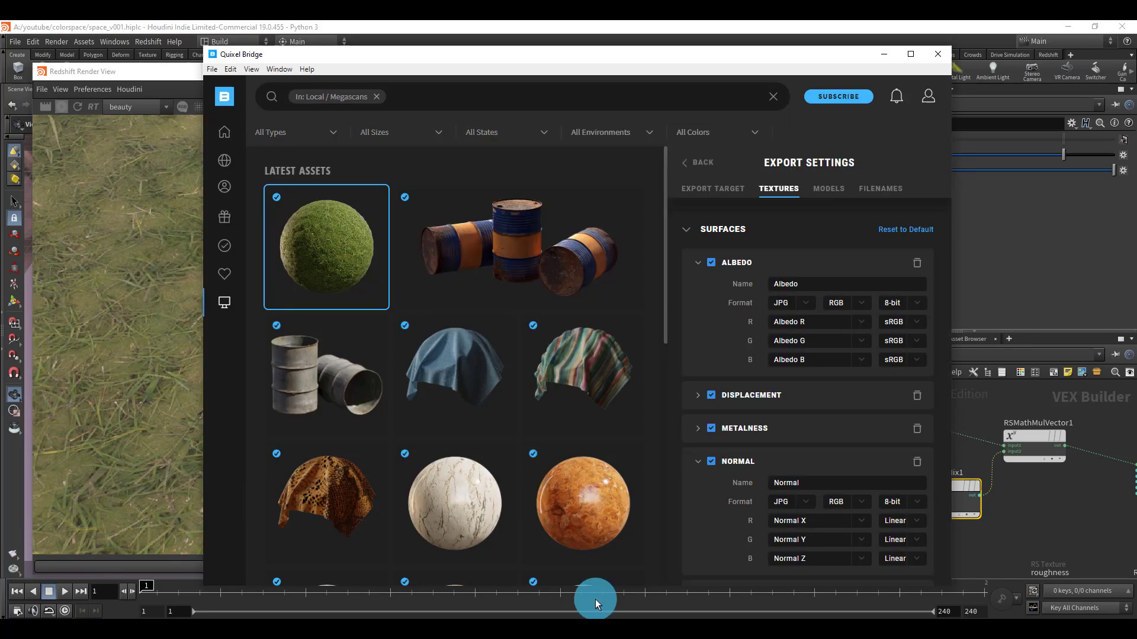
pyautogui.click(701, 161)
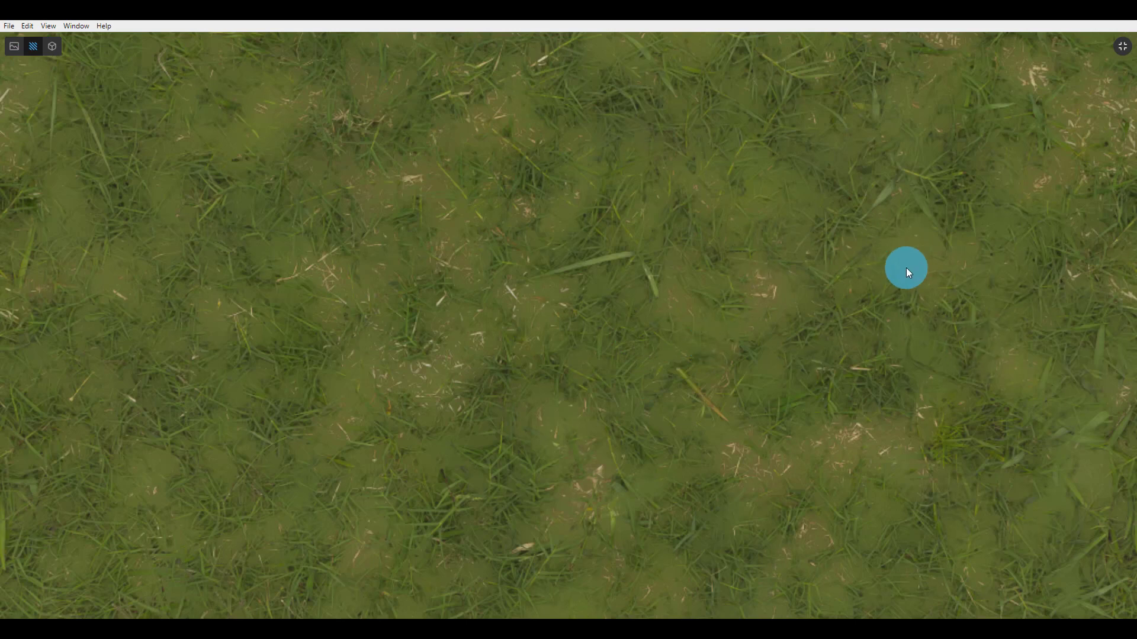
pyautogui.click(1124, 55)
pyautogui.click(1053, 63)
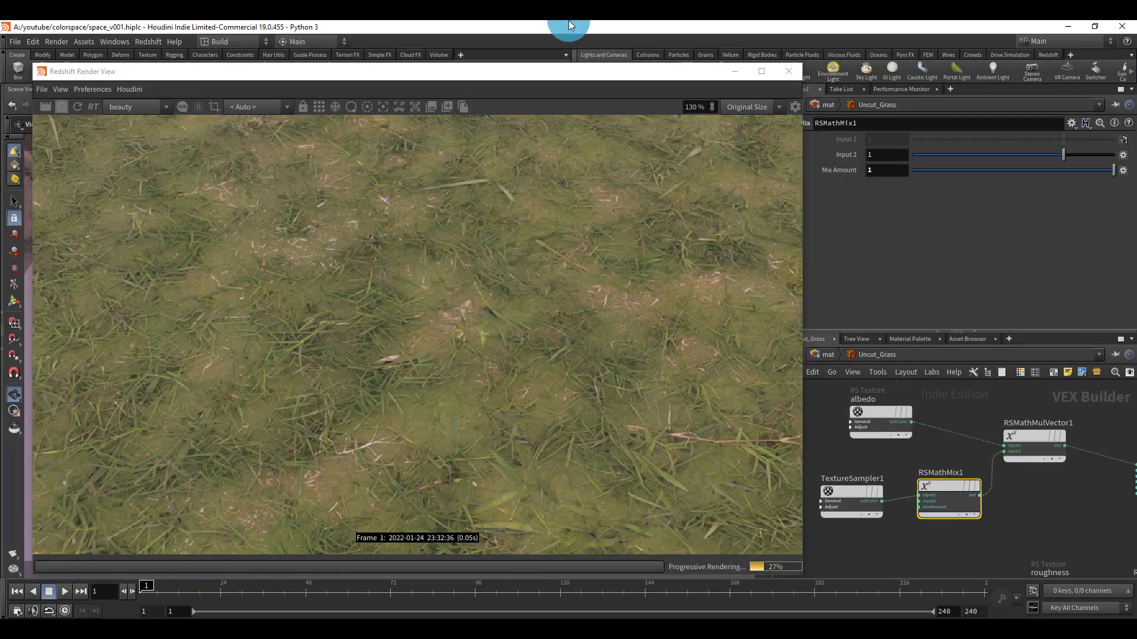
# Step: Return to Houdini and lower RSMathMix1's Mix Amount to 0.041, checking the ambient occlusion effect on the whole grass plane
pyautogui.click(621, 284)
pyautogui.moveTo(1067, 174); pyautogui.dragTo(920, 171)
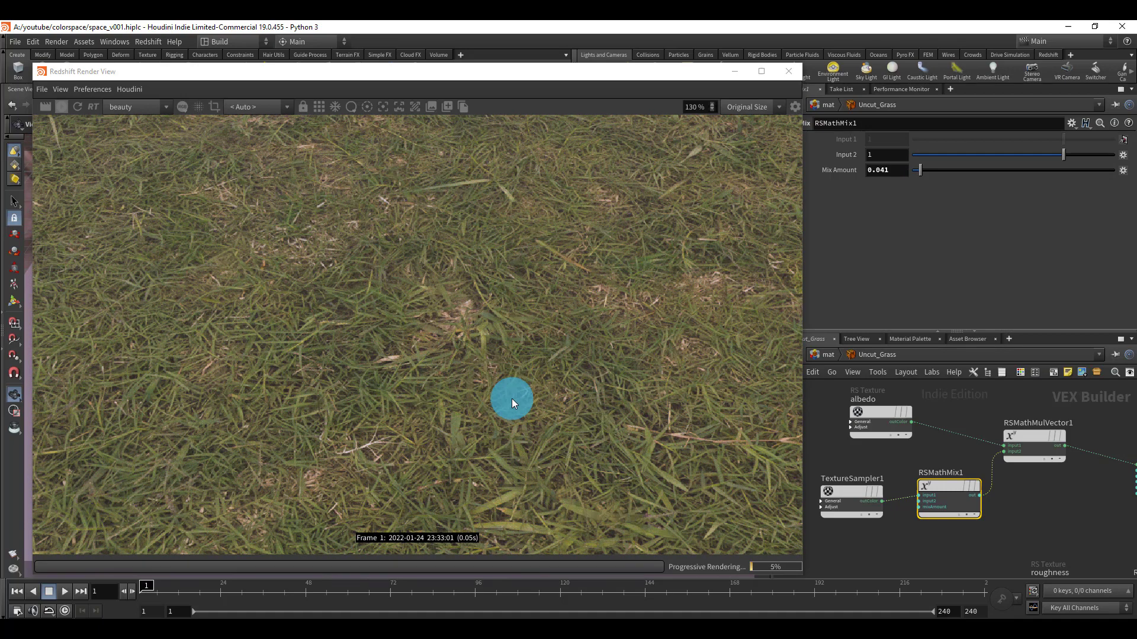
pyautogui.scroll(-3, 546, 322)
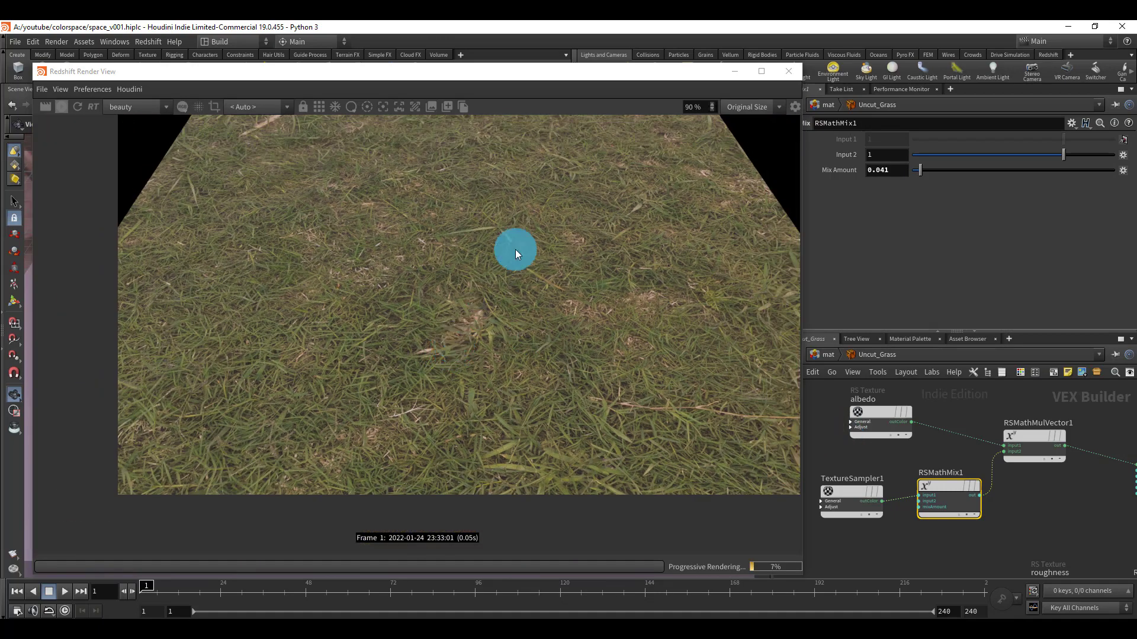
# Step: Compare the render with the Uncut Grass preview image in Quixel Bridge, and examine the Uncut_Grass node network in Houdini
pyautogui.hotkey('alt', 'Tab')
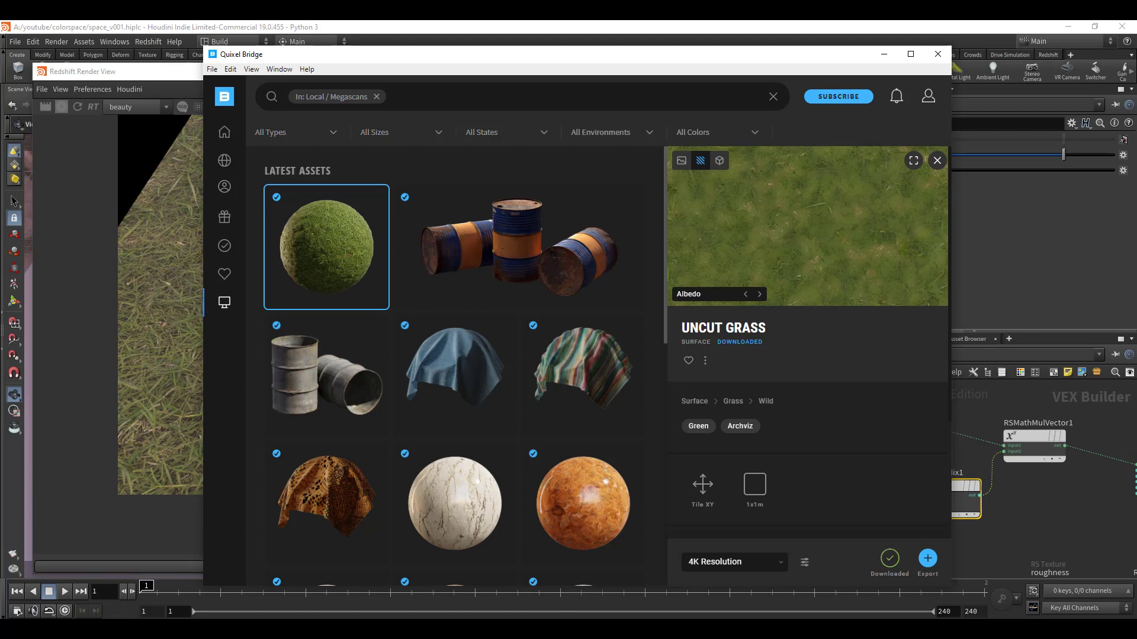
pyautogui.click(680, 163)
pyautogui.click(1052, 516)
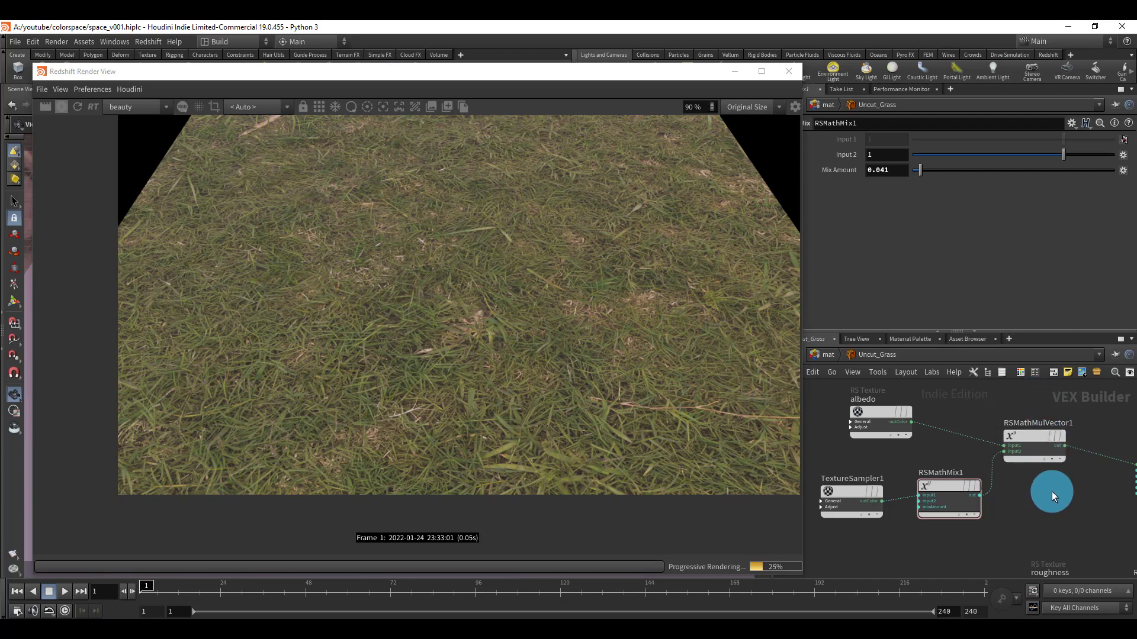
pyautogui.press('h')
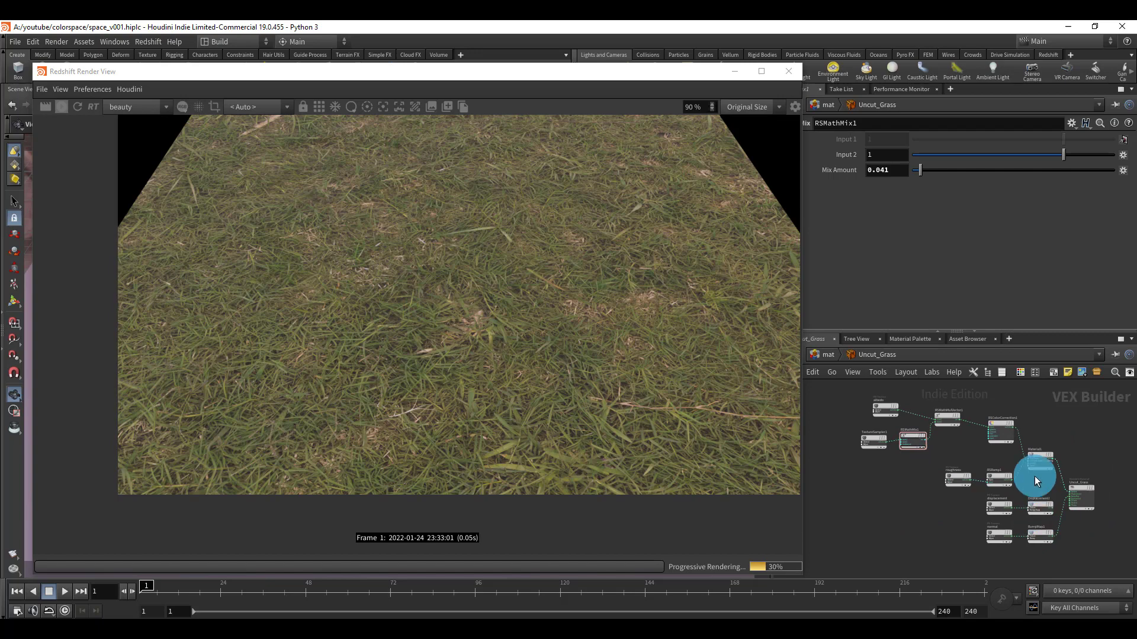
pyautogui.scroll(2, 1078, 528)
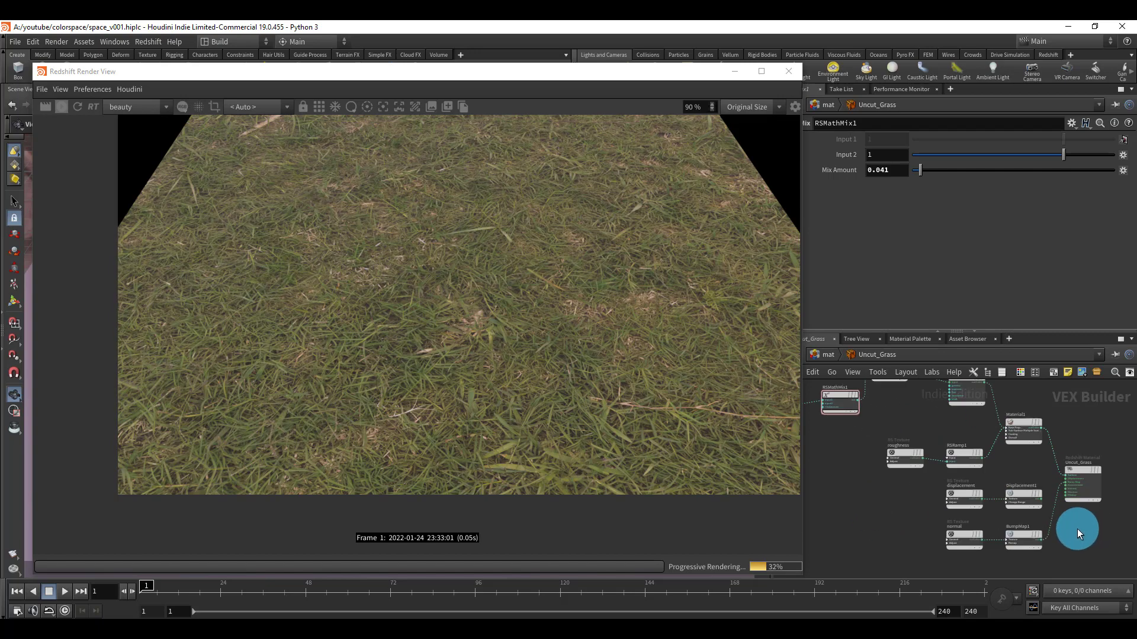